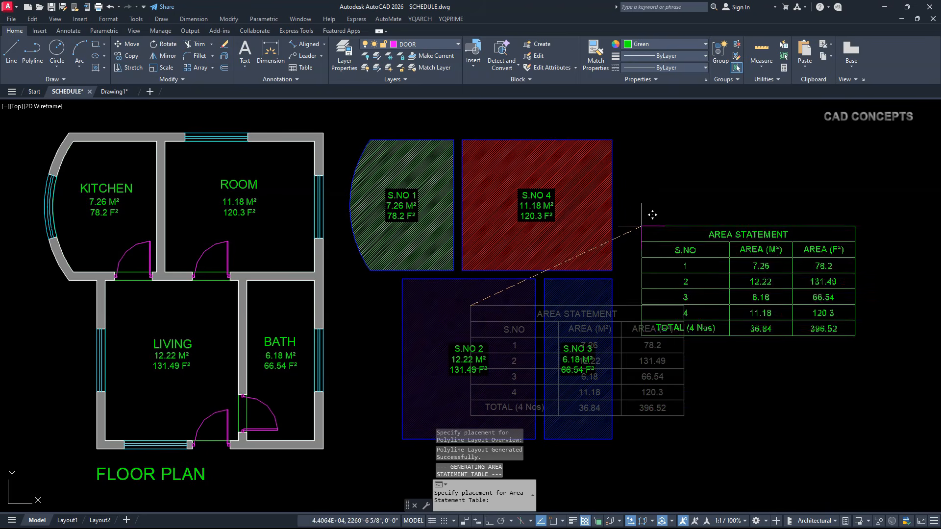
Place the area statement table to the right of the polyline layout overview, level with its upper rooms
click(633, 181)
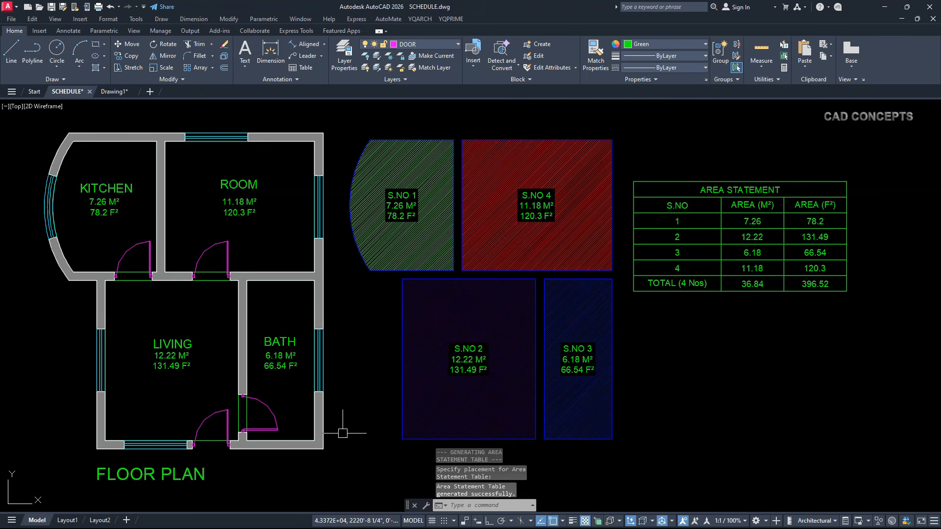
click(641, 272)
key(Escape)
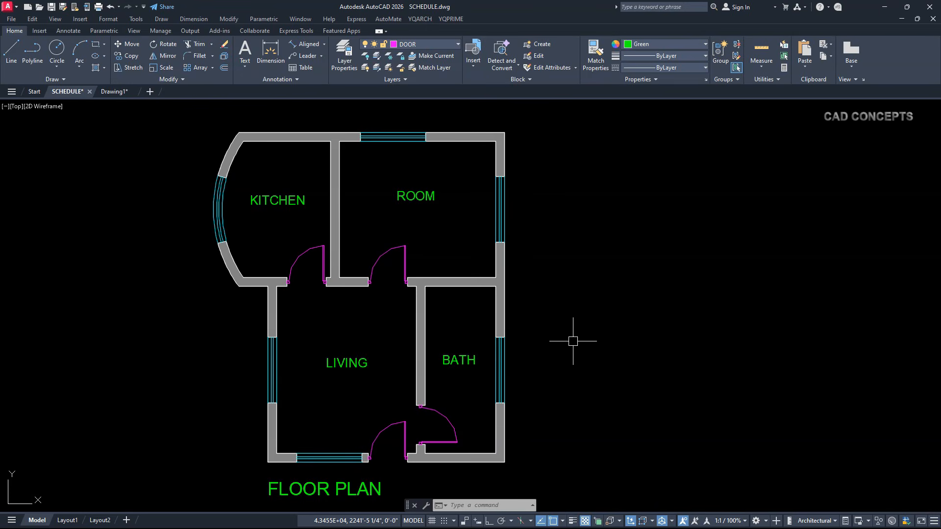
Run ARS with Draw Pline/Rect selection, M² F² units, room tags, layout overview and text scale 15
text(ARS)
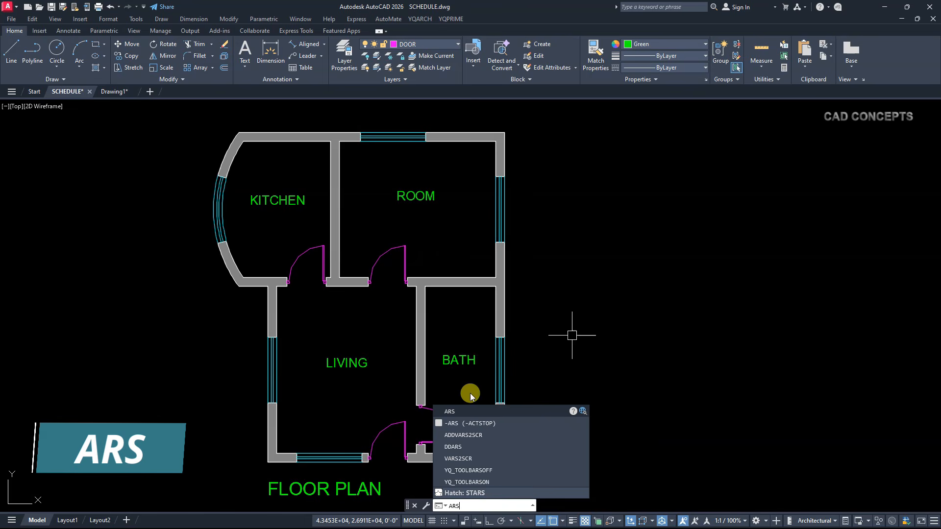
key(Return)
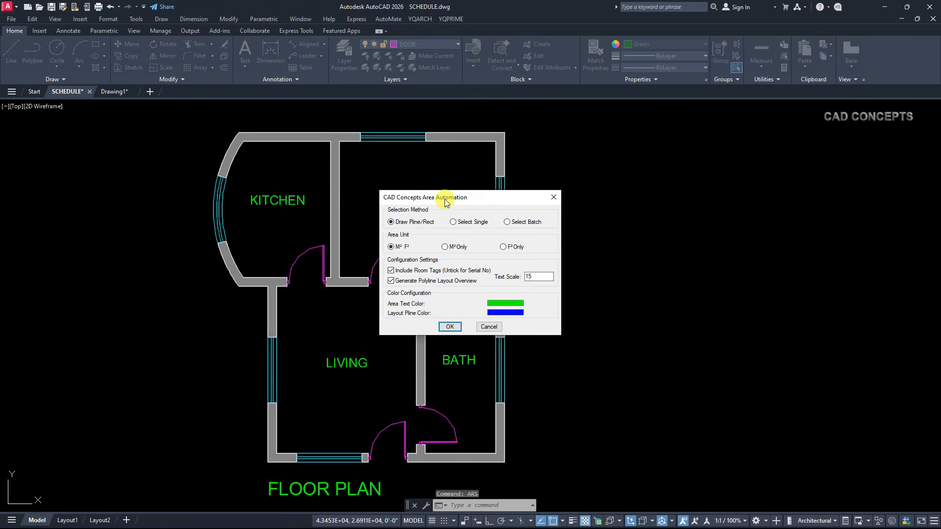
drag(450, 196, 592, 205)
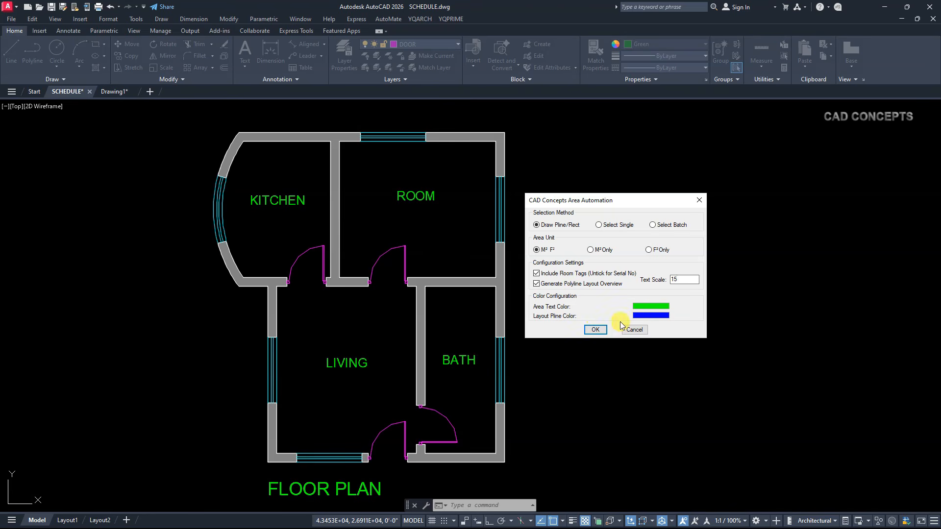
click(595, 331)
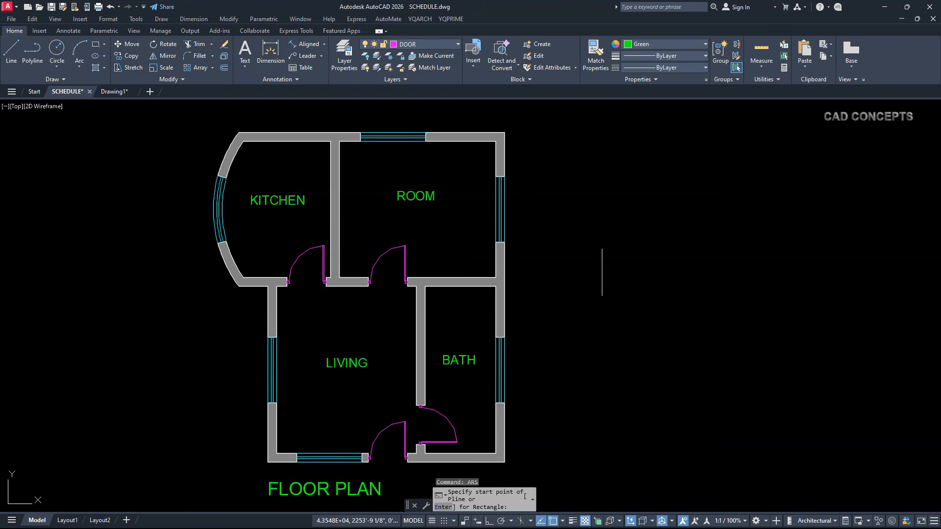
Draw a boundary rectangle between the ROOM's opposite inner corners and place its area text below the ROOM tag
scroll(347, 167, up, 2)
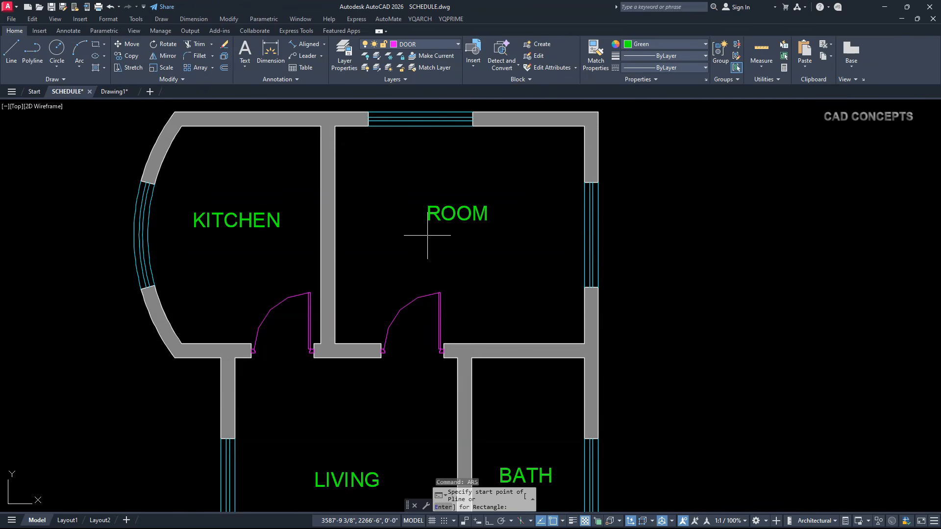
key(Return)
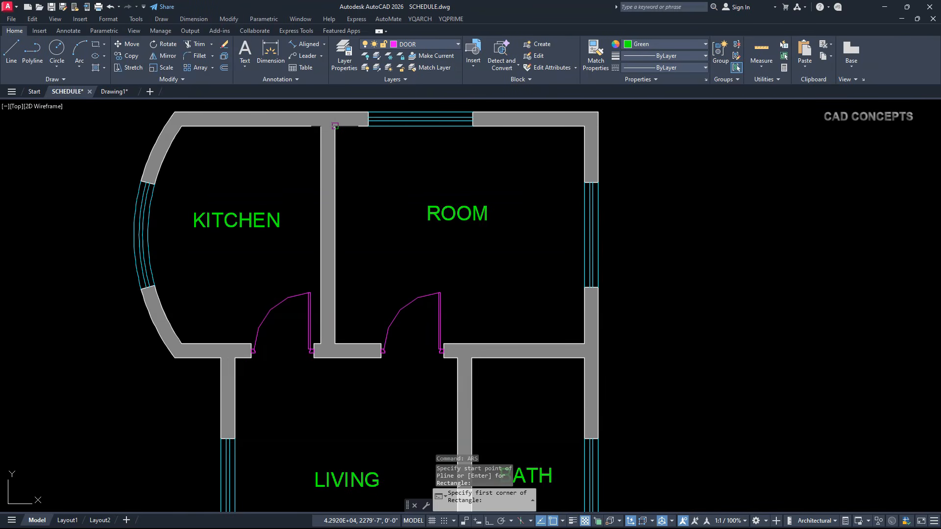
click(335, 126)
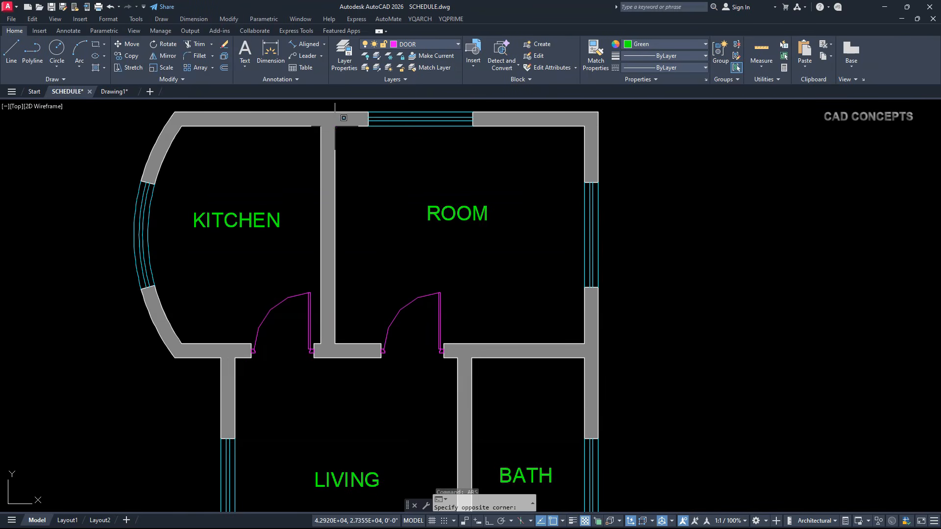
click(585, 343)
click(450, 213)
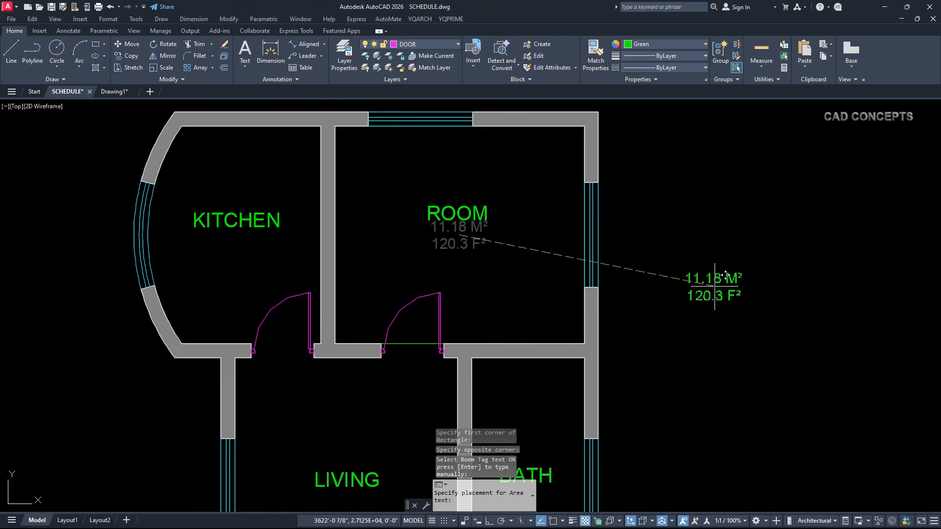
scroll(458, 237, up, 4)
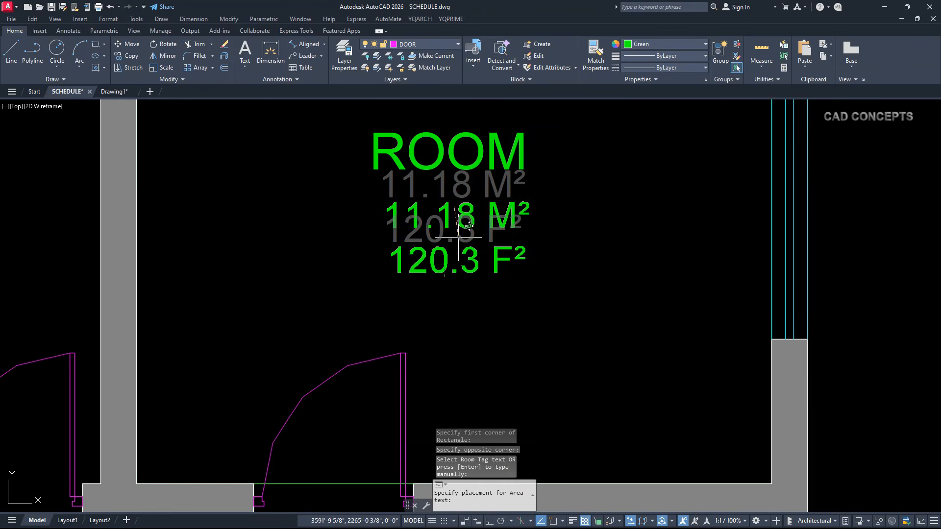
click(452, 227)
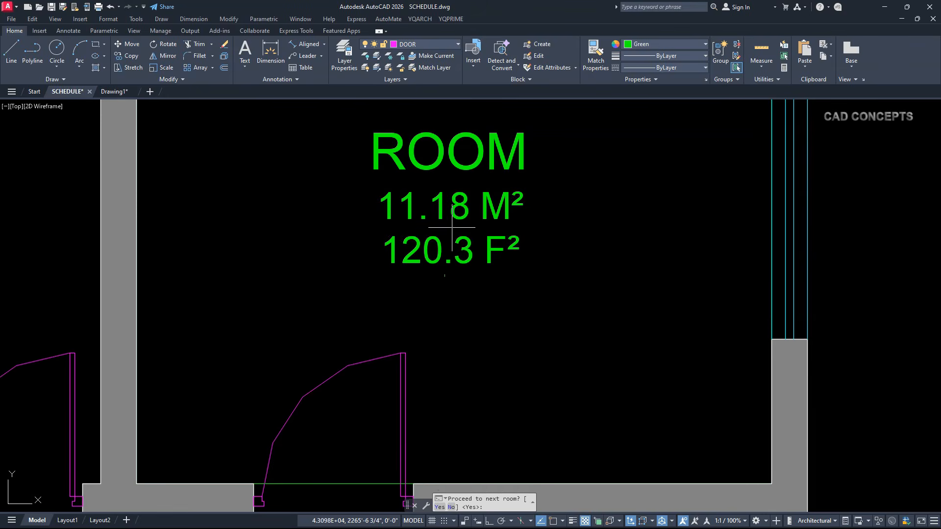
Proceed to the bath, draw its inner boundary rectangle and place its area text below the BATH tag
scroll(451, 227, down, 6)
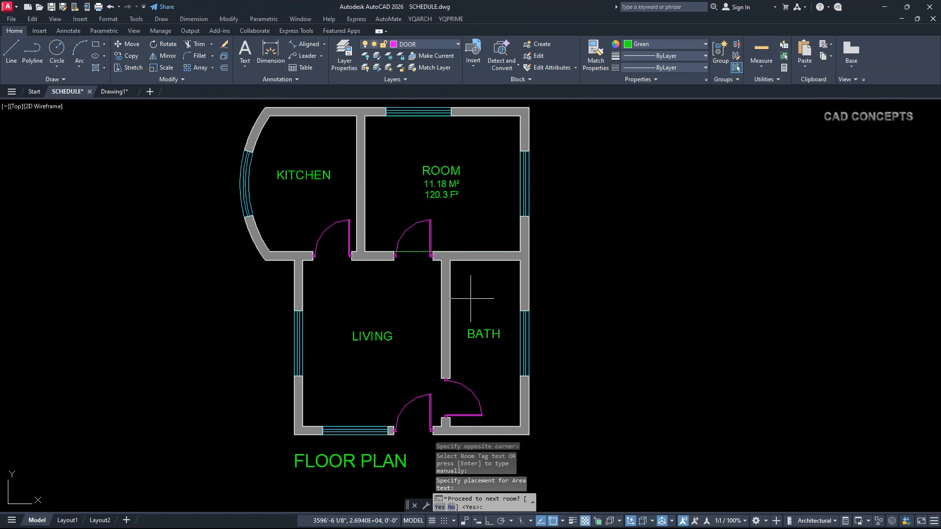
key(Return)
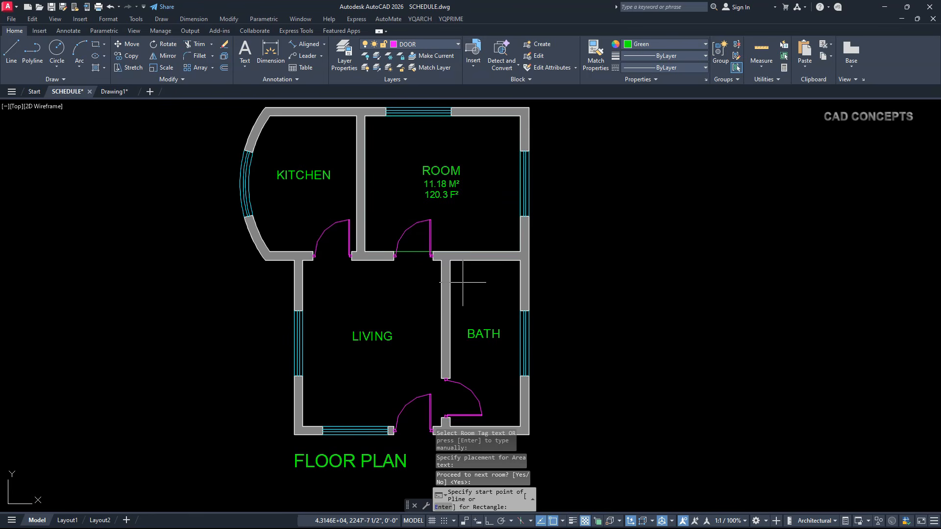
key(Return)
click(450, 260)
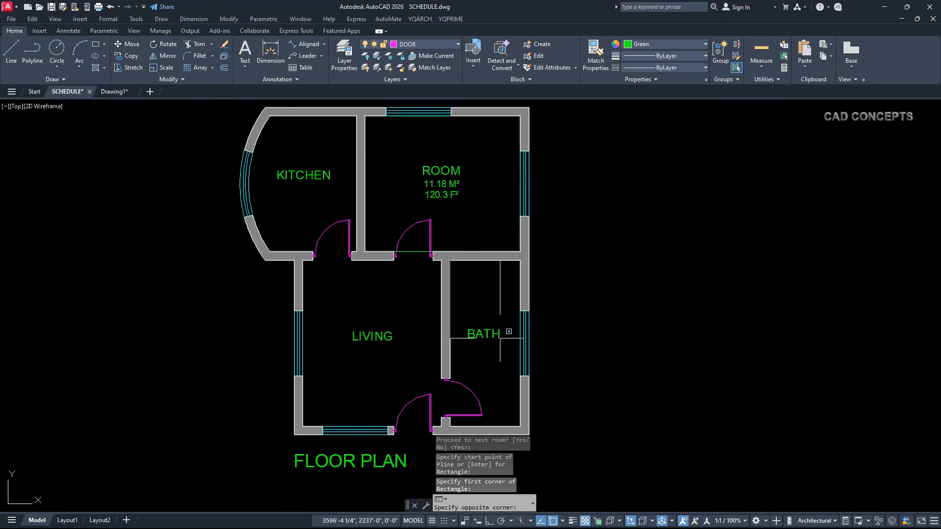
click(520, 422)
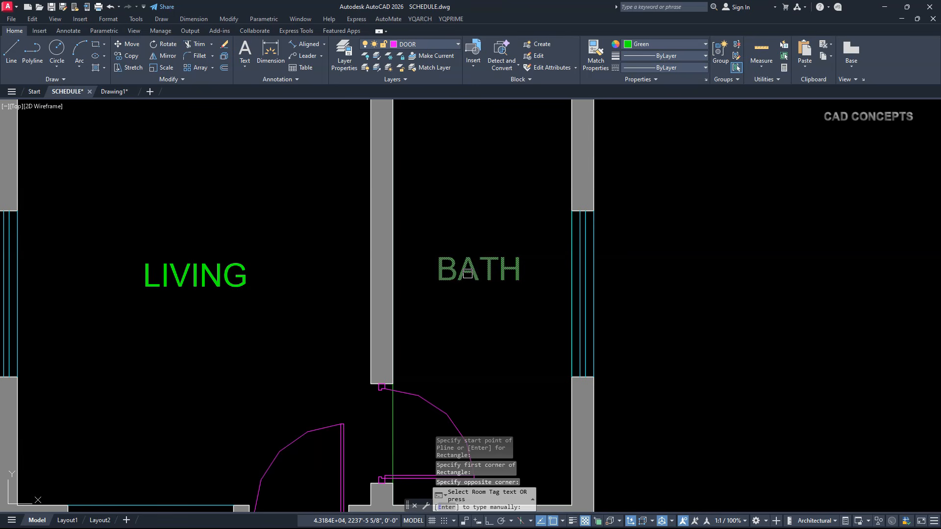
click(468, 273)
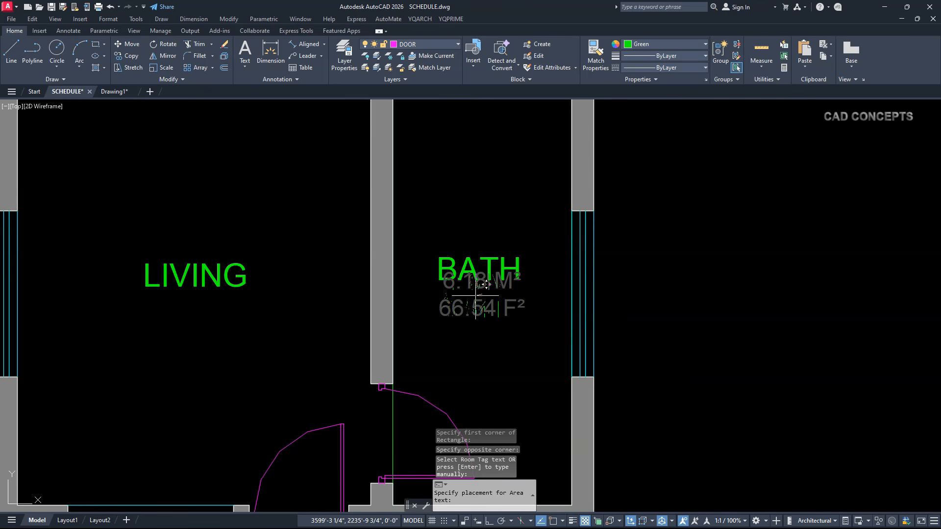
click(483, 321)
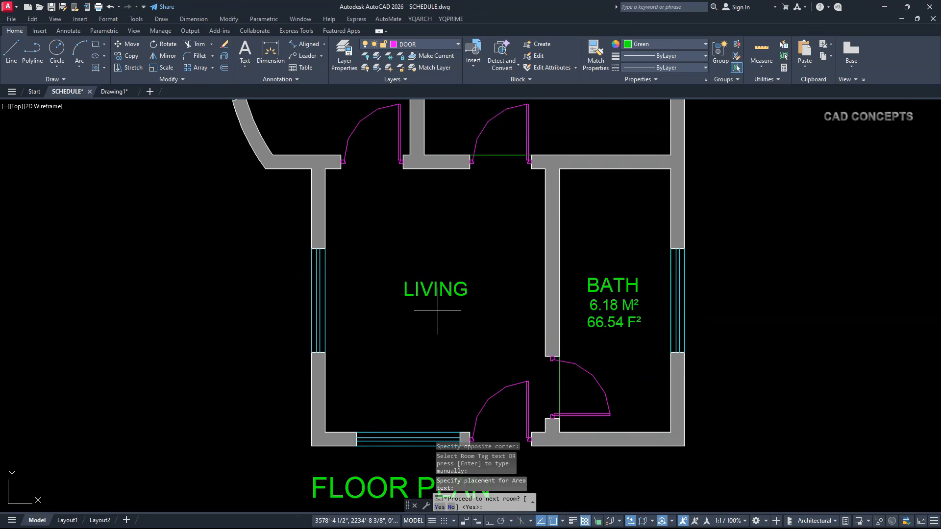
Continue with the living room, draw its inner boundary rectangle and place its area text below the LIVING tag
key(Return)
key(Return)
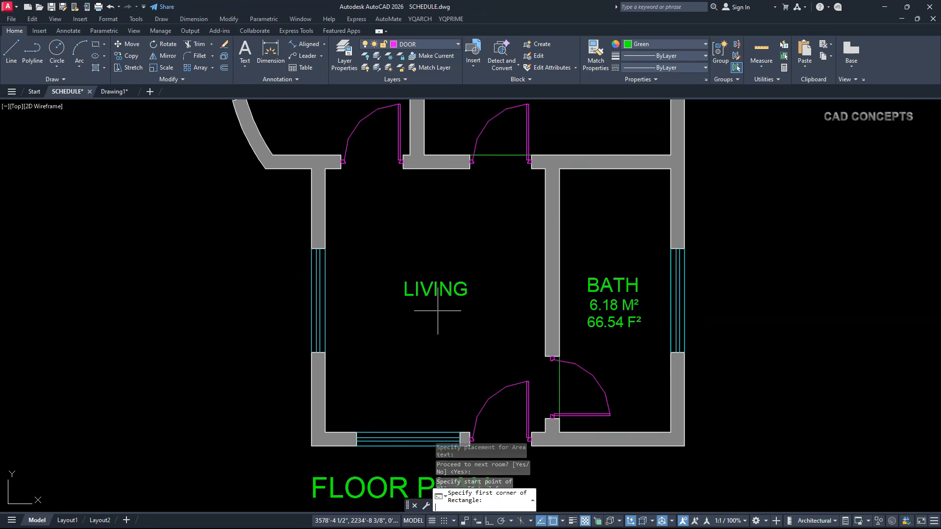
click(325, 432)
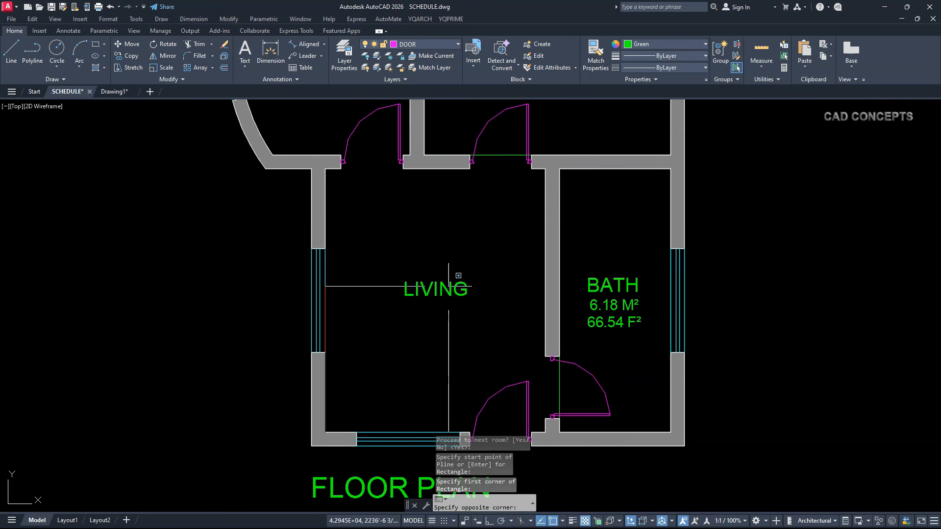
click(545, 169)
click(440, 290)
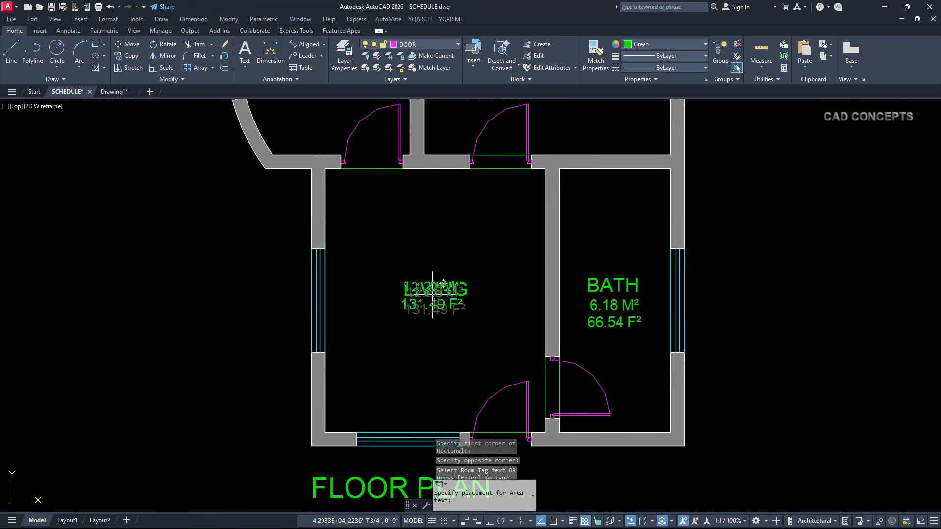
click(435, 315)
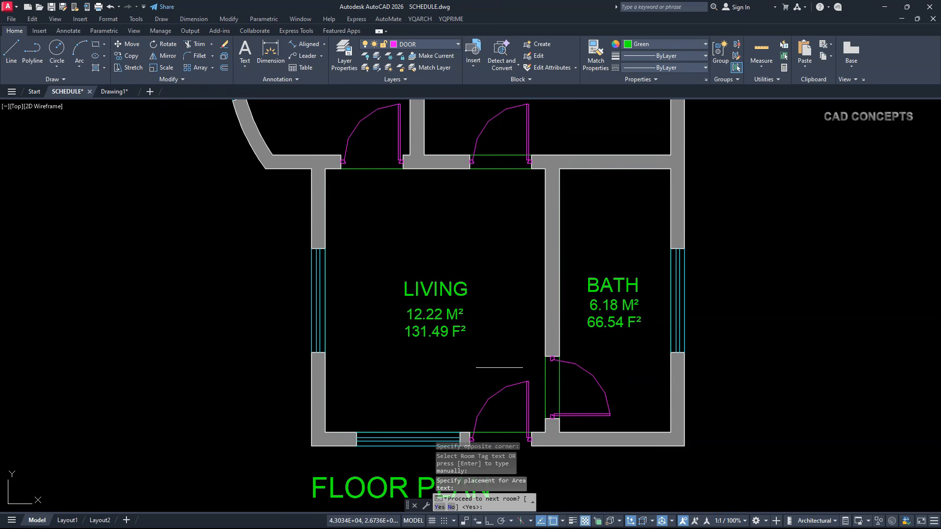
Start the kitchen's boundary polyline along the inner upper wall and follow the curved wall with a second-point arc
middle_drag(397, 238, 493, 435)
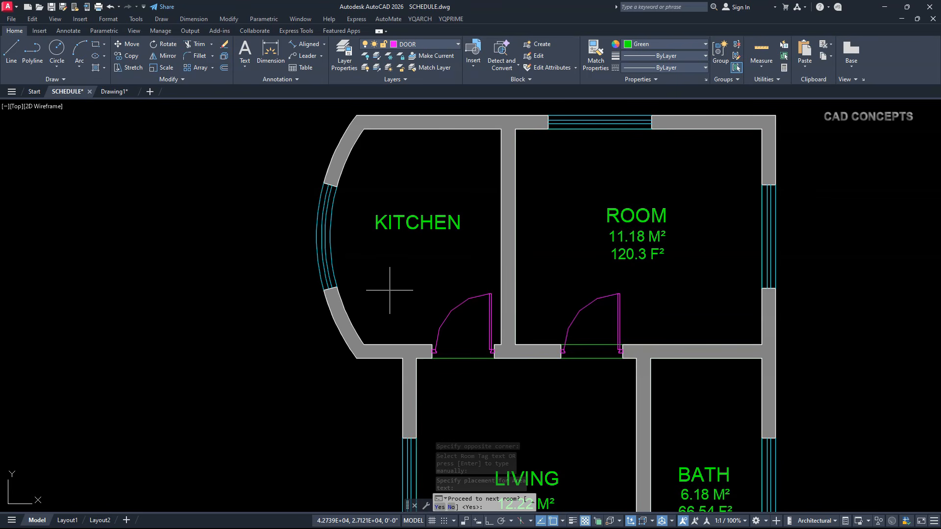
key(Return)
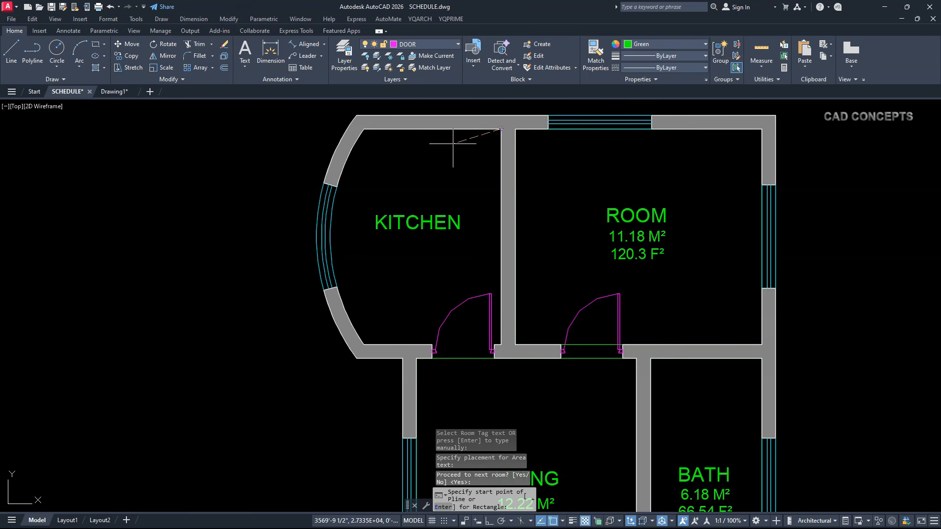
click(363, 128)
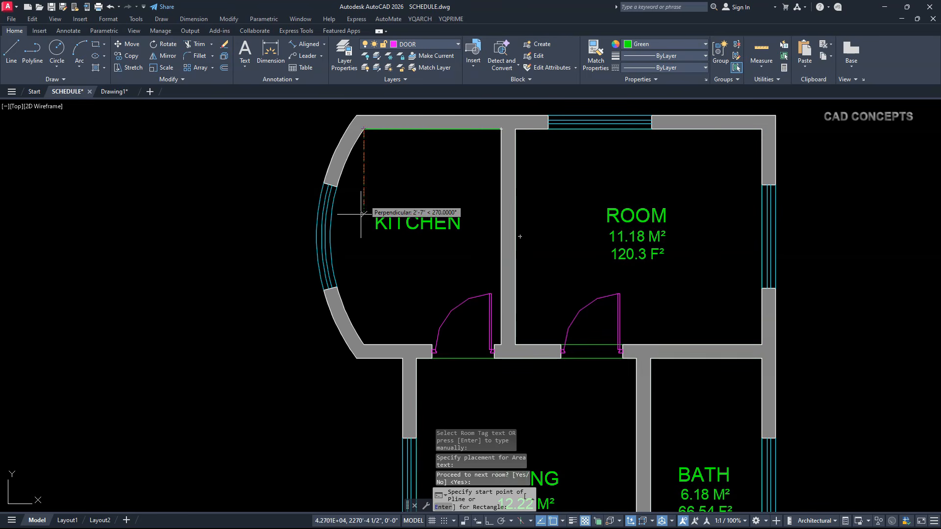
text(A S)
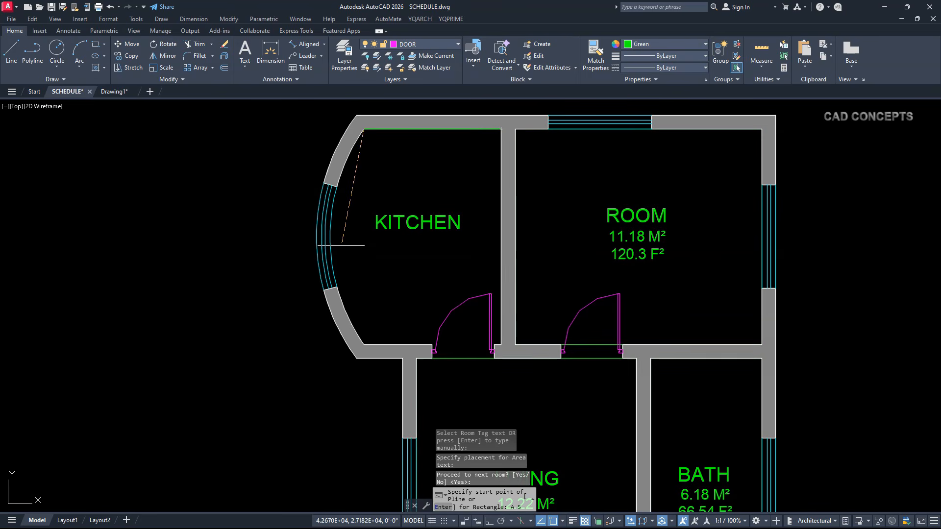
click(330, 236)
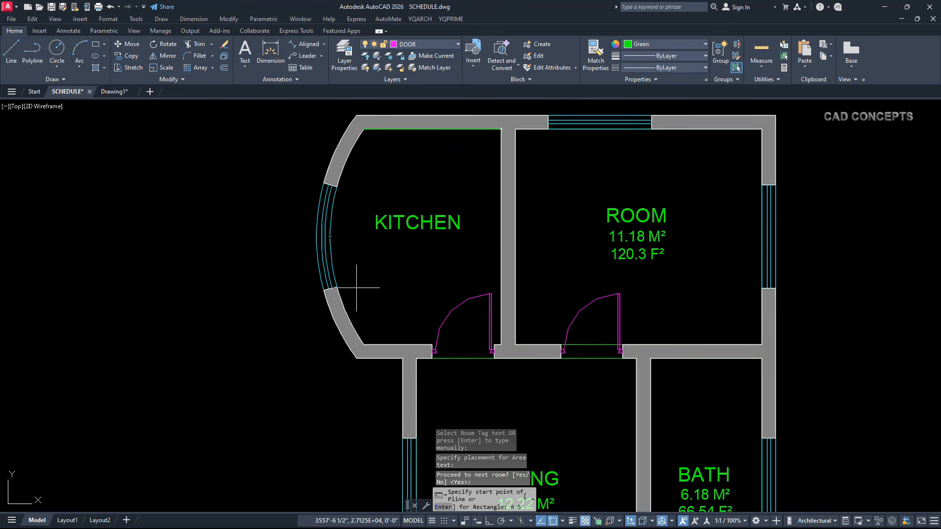
click(364, 345)
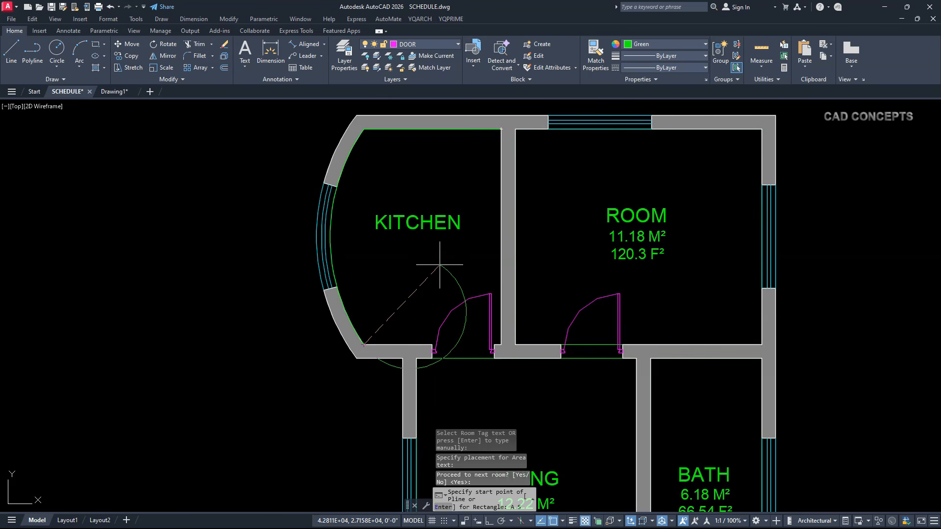
Close the kitchen boundary with straight segments and place its area text below the KITCHEN tag
text(L)
key(Return)
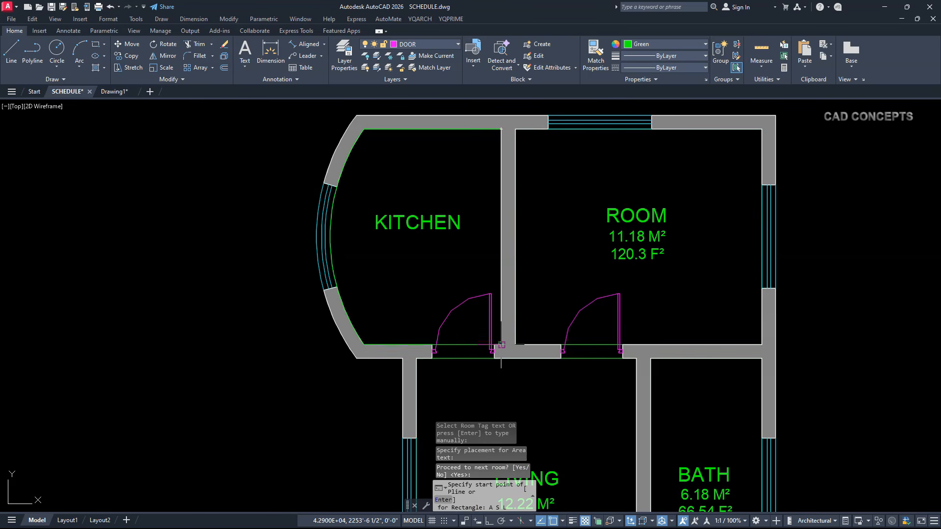
click(501, 345)
text(C)
key(Return)
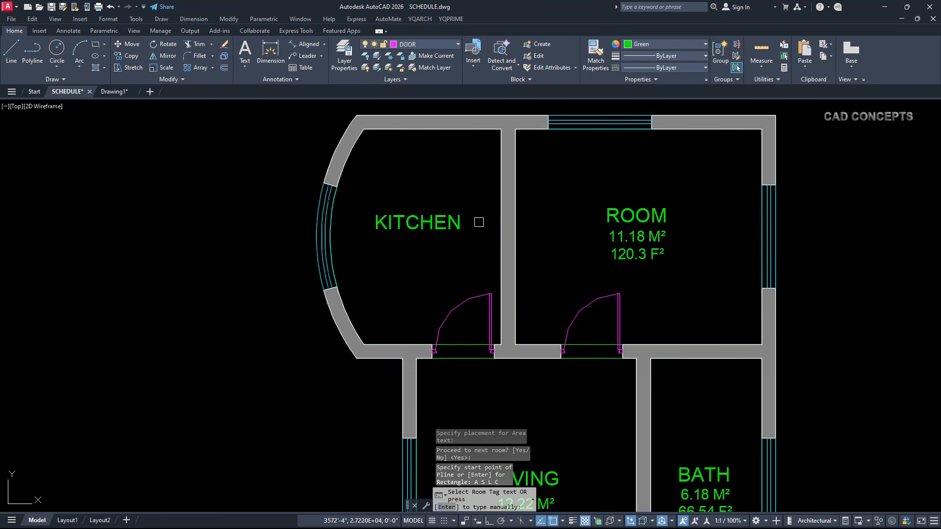
click(407, 220)
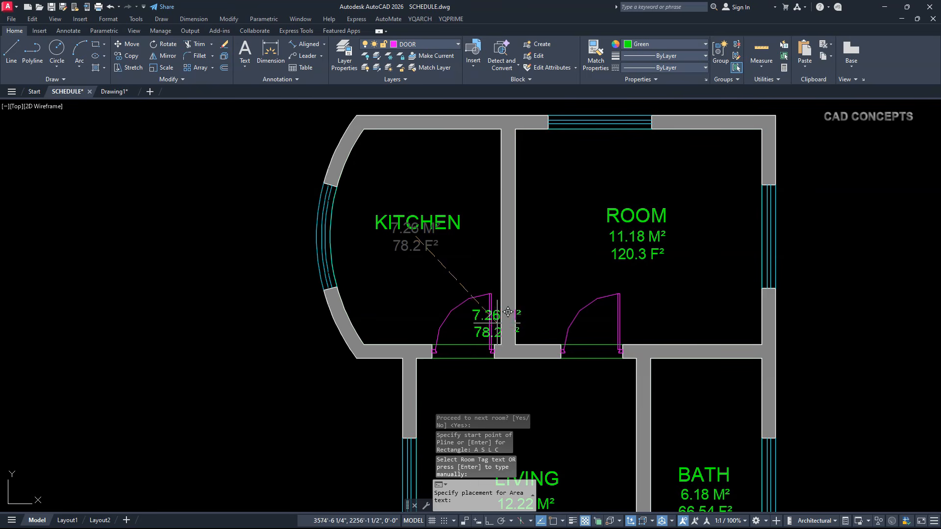
click(418, 251)
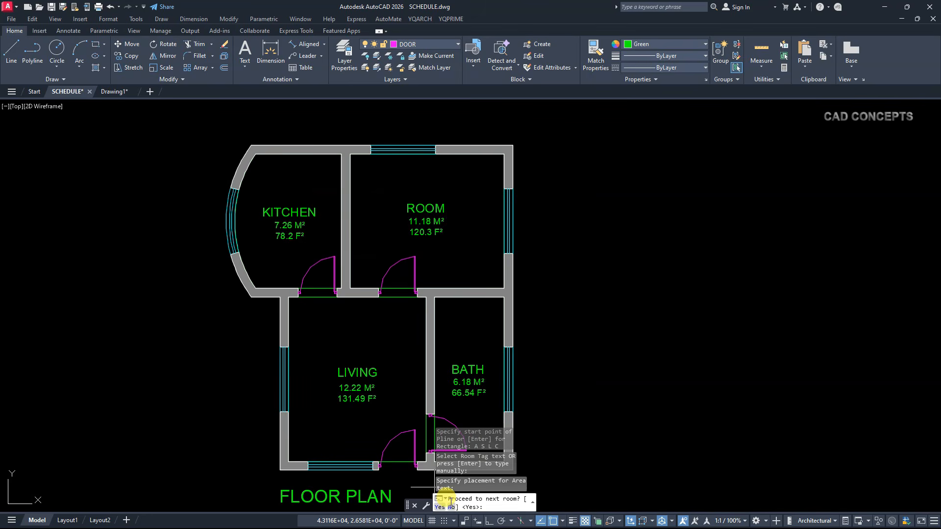
Stop adding rooms and place the polyline layout overview and the area statement table beside the floor plan
click(449, 508)
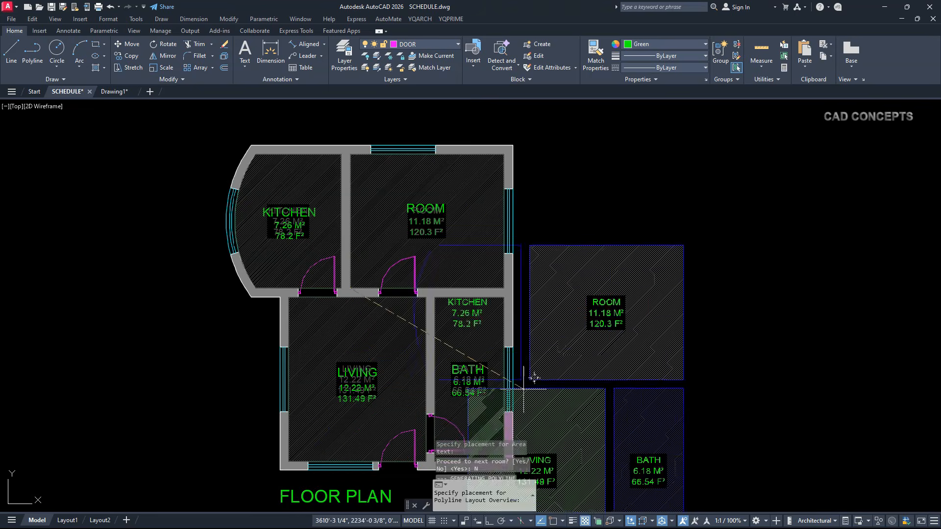
scroll(637, 260, down, 2)
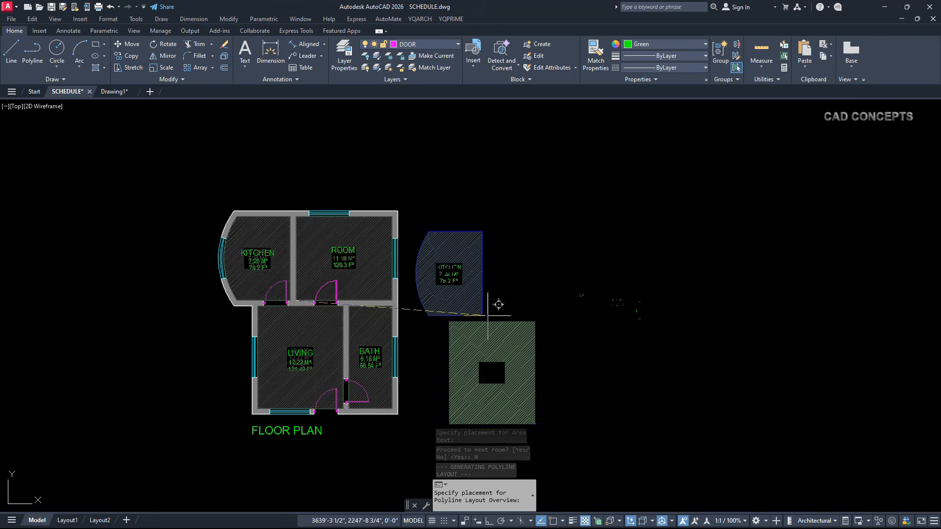
scroll(492, 301, up, 2)
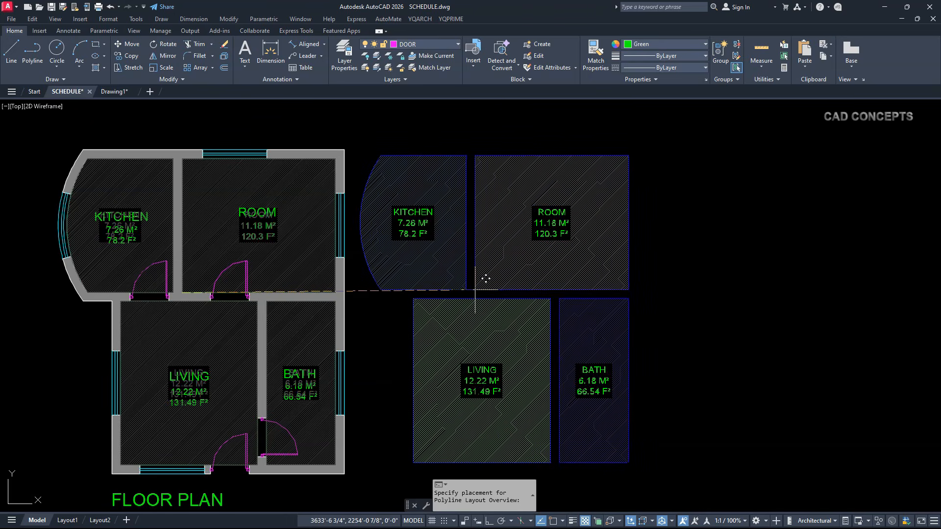
click(485, 279)
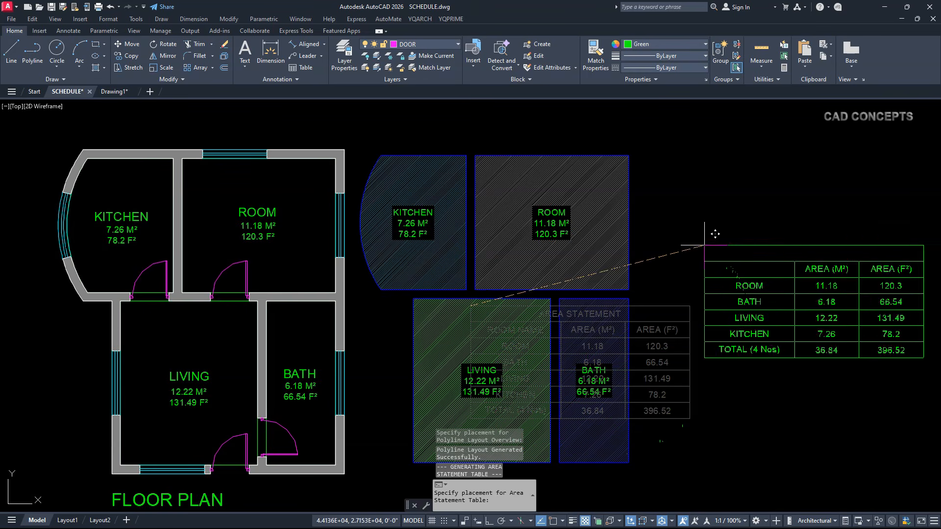
click(649, 161)
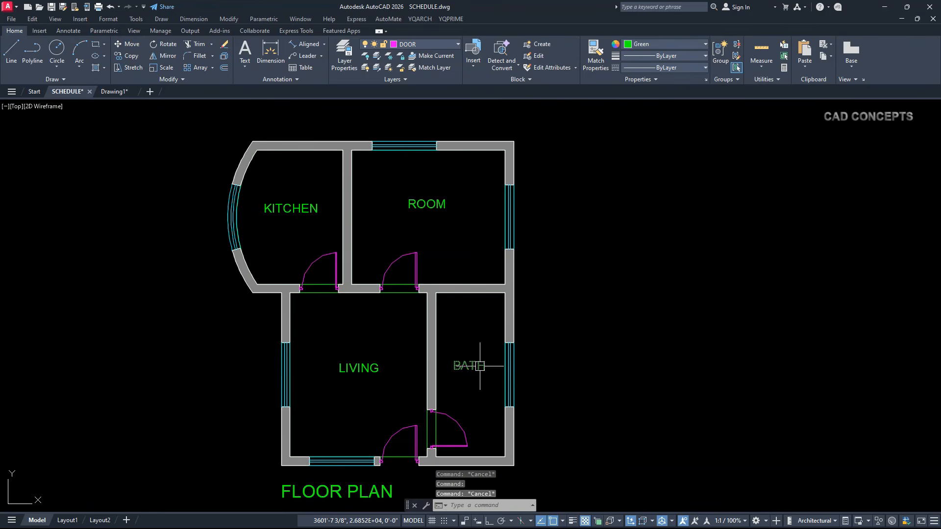
Run the ARS routine with the Select Single method, M² and F² units, room tags and the polyline layout overview enabled
text(RS)
key(Return)
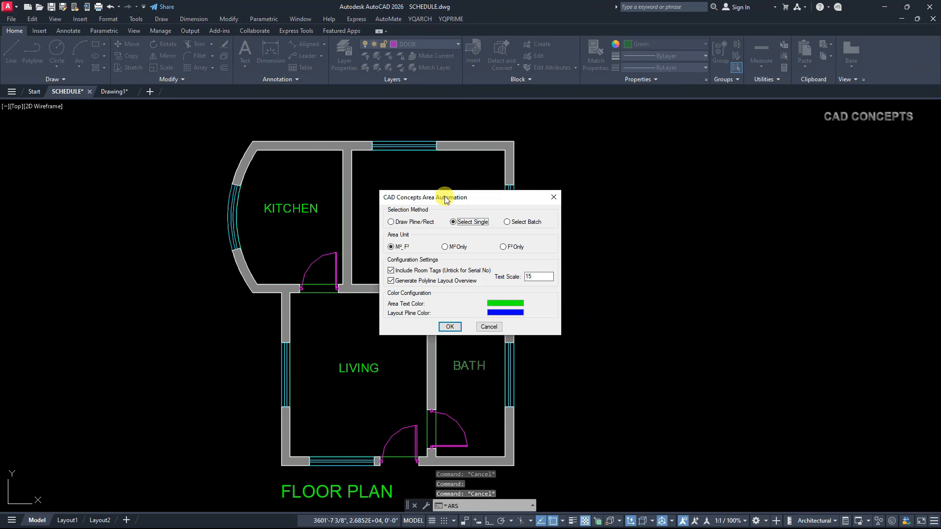
drag(445, 199, 632, 205)
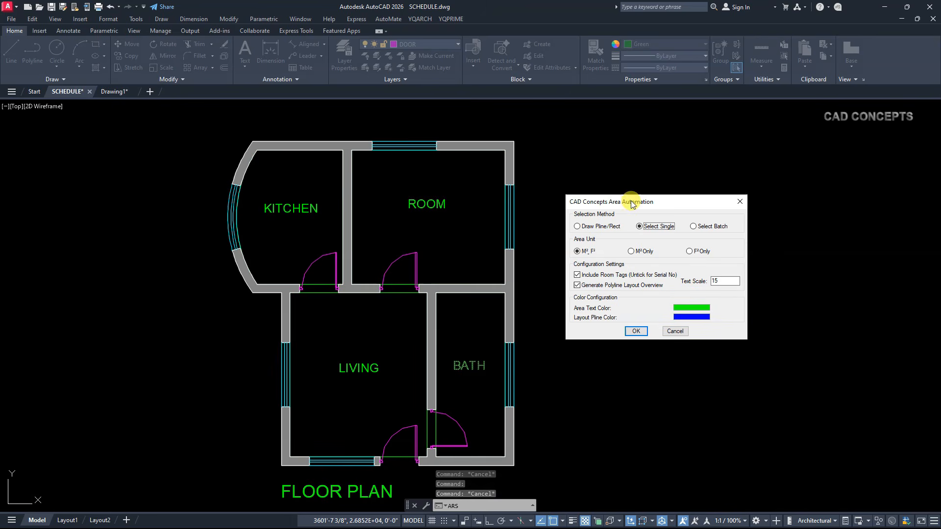
click(636, 331)
Select the bedroom's existing boundary polyline and its ROOM tag, and place the area text below the tag
scroll(389, 224, up, 2)
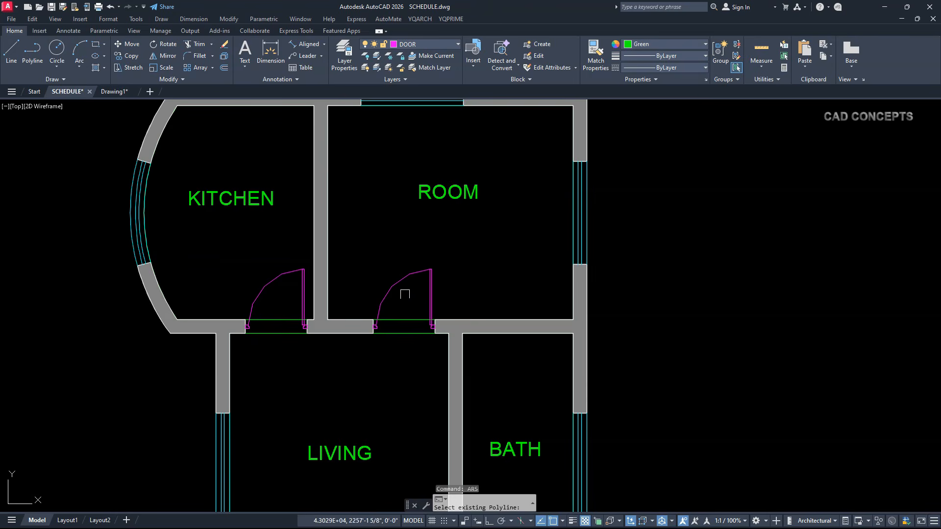
click(405, 317)
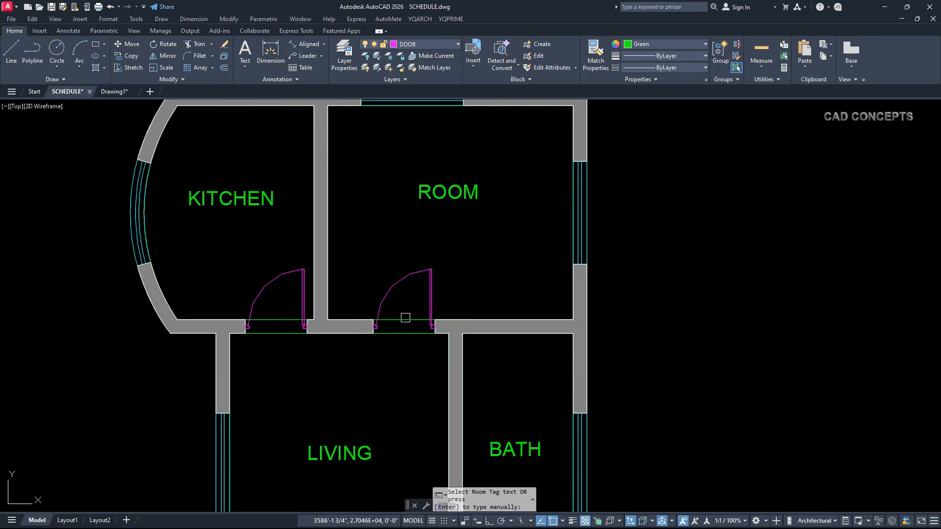
click(445, 195)
click(447, 218)
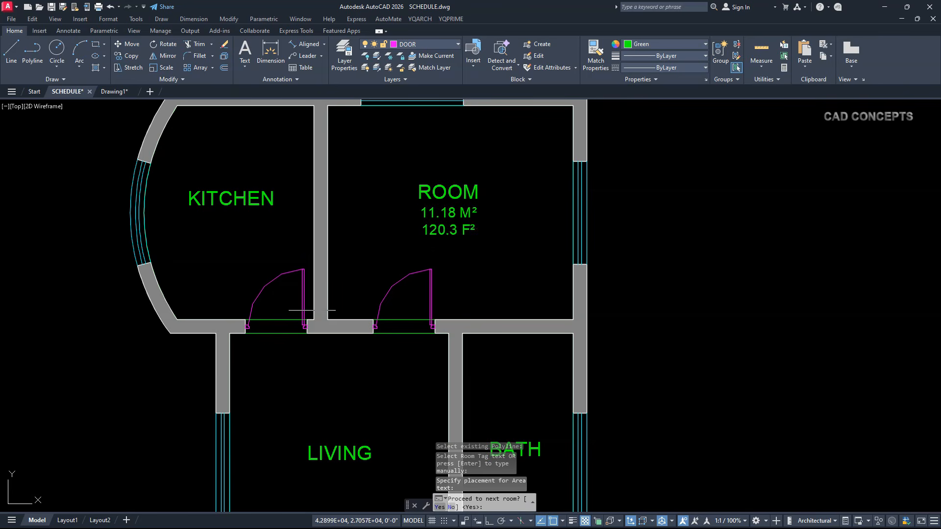
Proceed to the kitchen, select its existing boundary polyline and KITCHEN tag, and place the area text below the tag
key(Return)
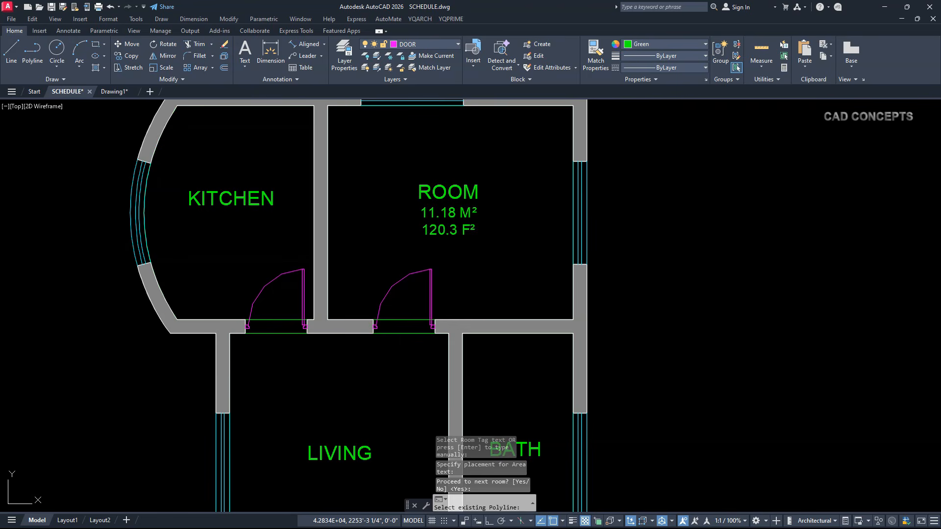
click(265, 317)
click(227, 207)
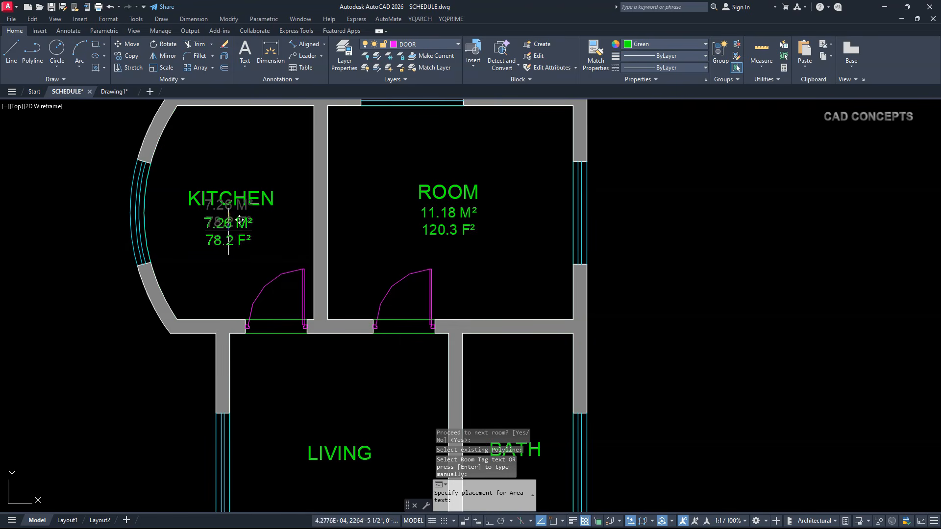
click(228, 231)
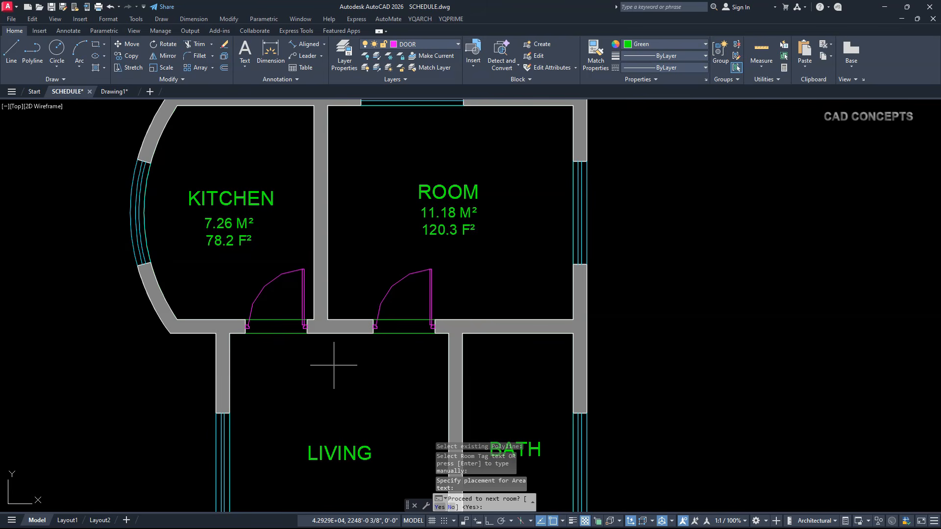
Proceed to the bath, select its existing boundary polyline and BATH tag, and place the area text below the tag
key(Return)
middle_drag(371, 382, 301, 223)
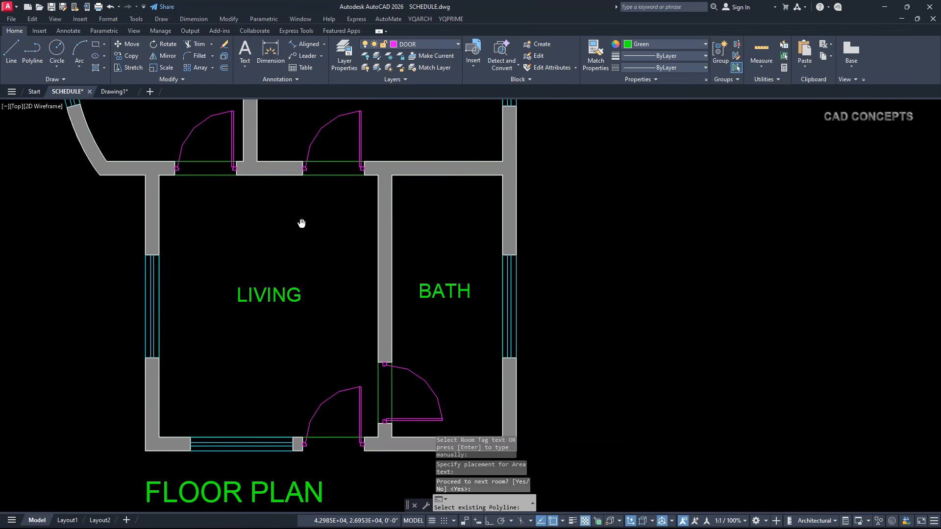
click(393, 384)
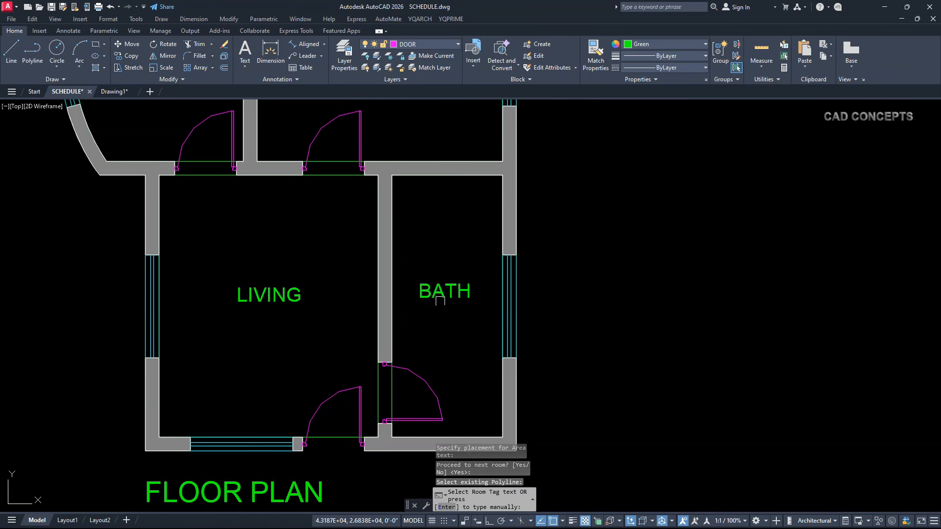
click(437, 291)
click(442, 293)
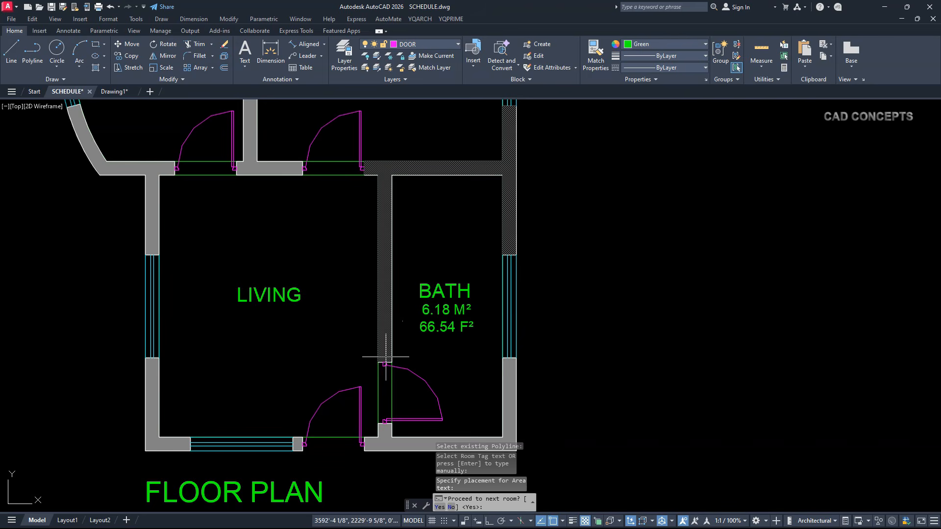
Proceed to the living room, select its existing boundary polyline and LIVING tag, and place the area text below the tag
key(Return)
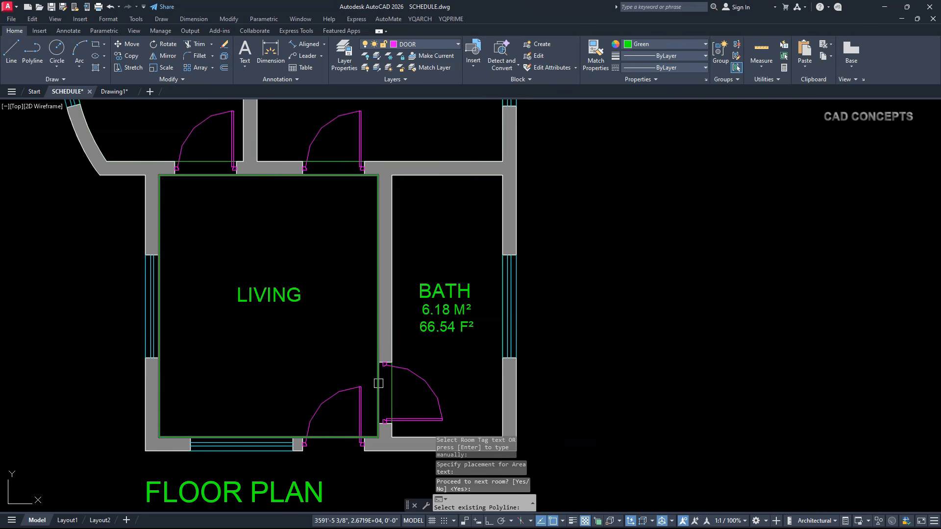
click(378, 383)
click(283, 302)
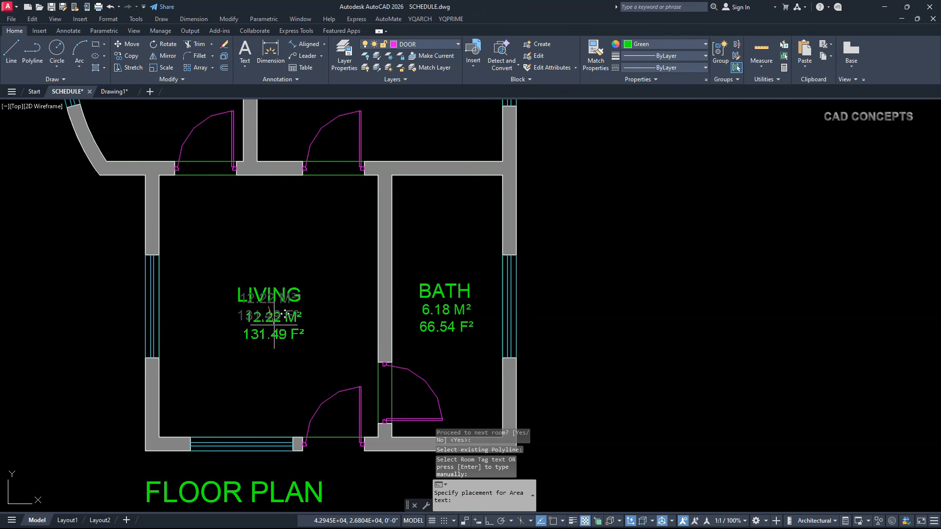
click(269, 326)
End the single-room selection, then place the layout overview next to the floor plan and the area statement table beyond it
scroll(300, 365, down, 2)
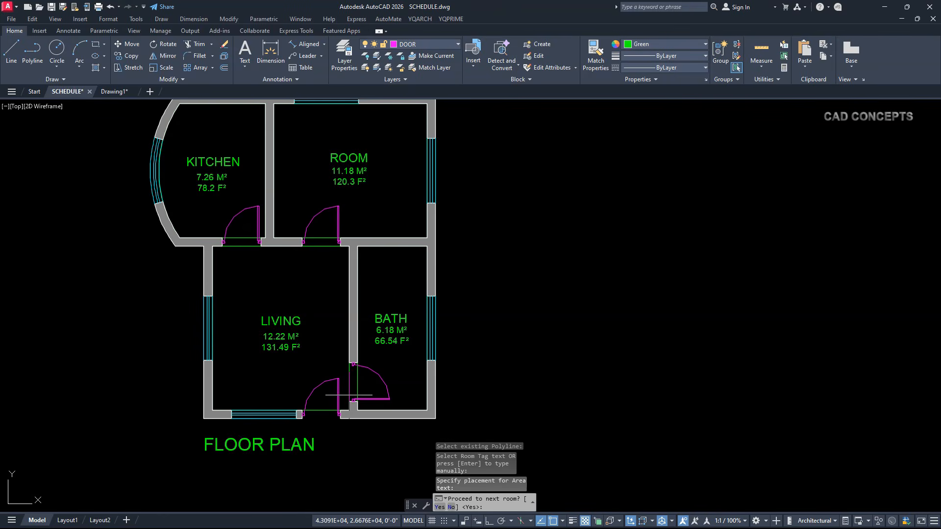
click(450, 508)
scroll(428, 358, down, 2)
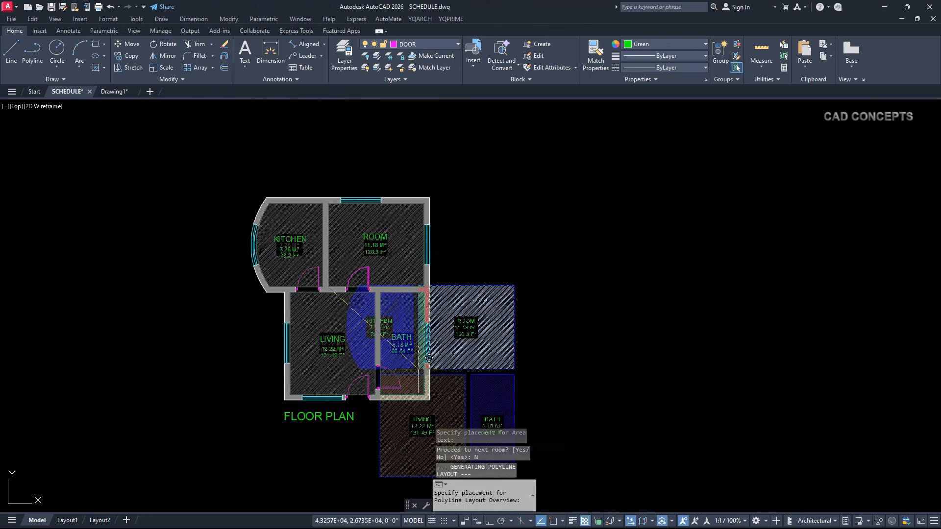
click(503, 283)
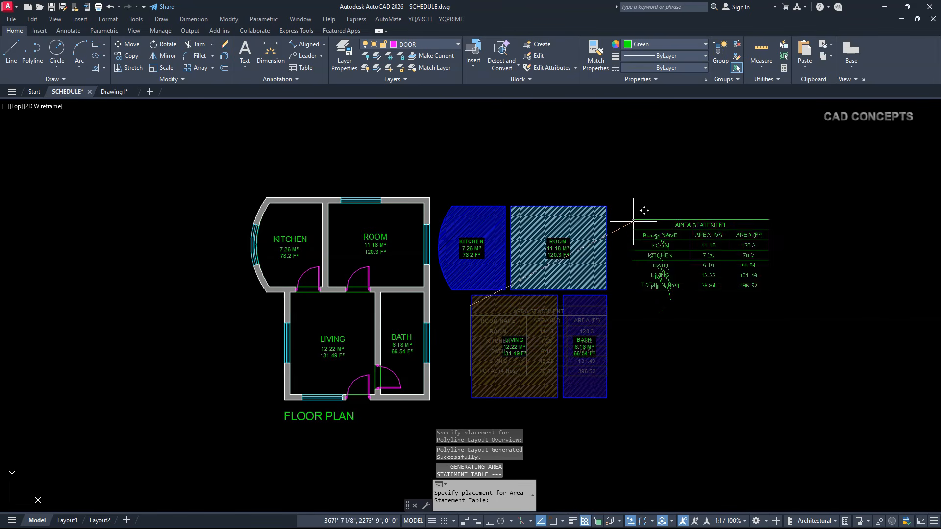
click(627, 216)
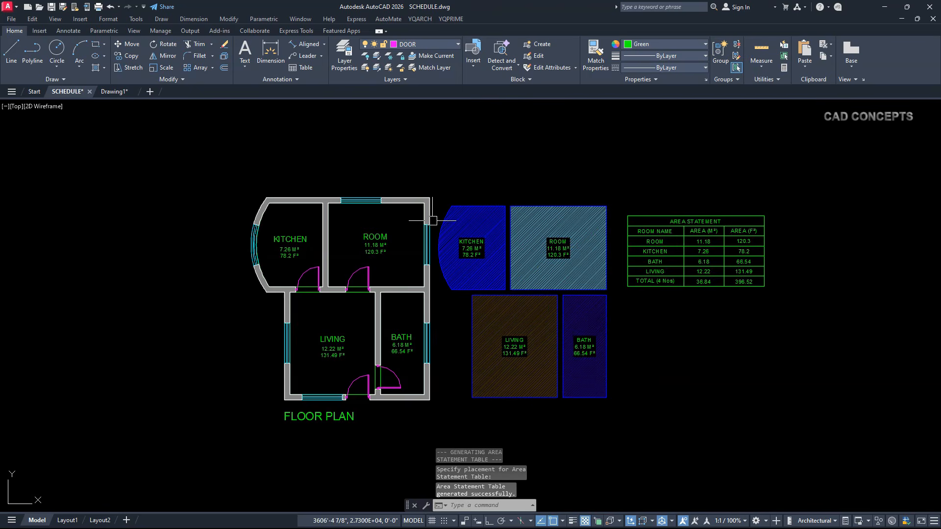
scroll(467, 351, up, 2)
middle_drag(468, 351, 402, 381)
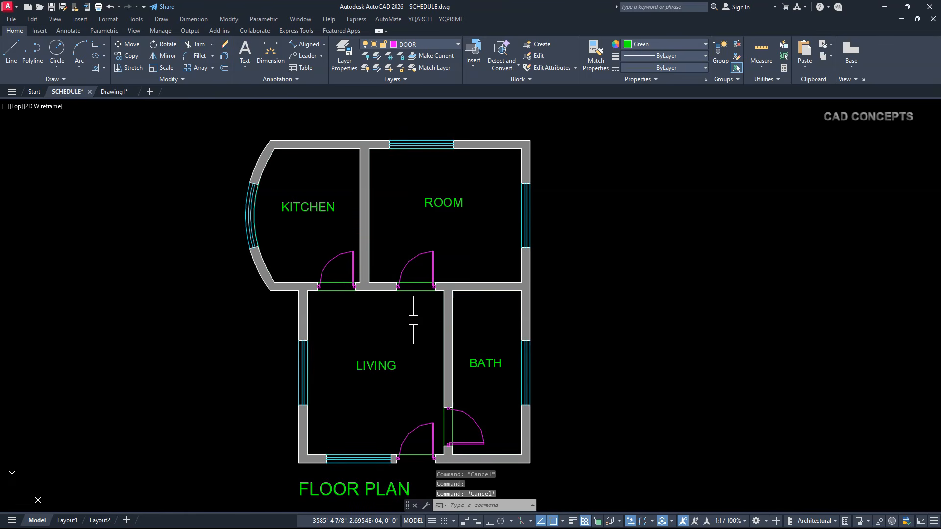
Run the ARS routine with the Select Batch method and window-select all four room polylines across the floor plan
text(ARS)
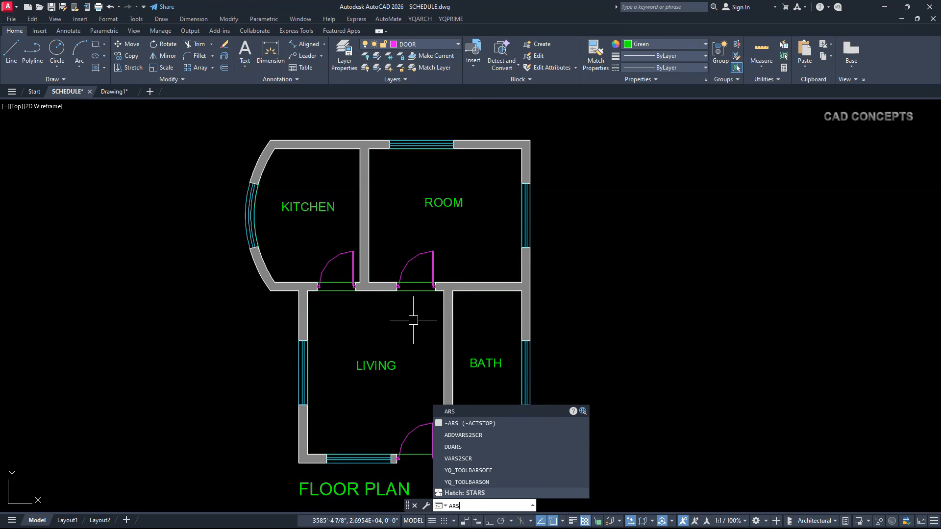
key(Return)
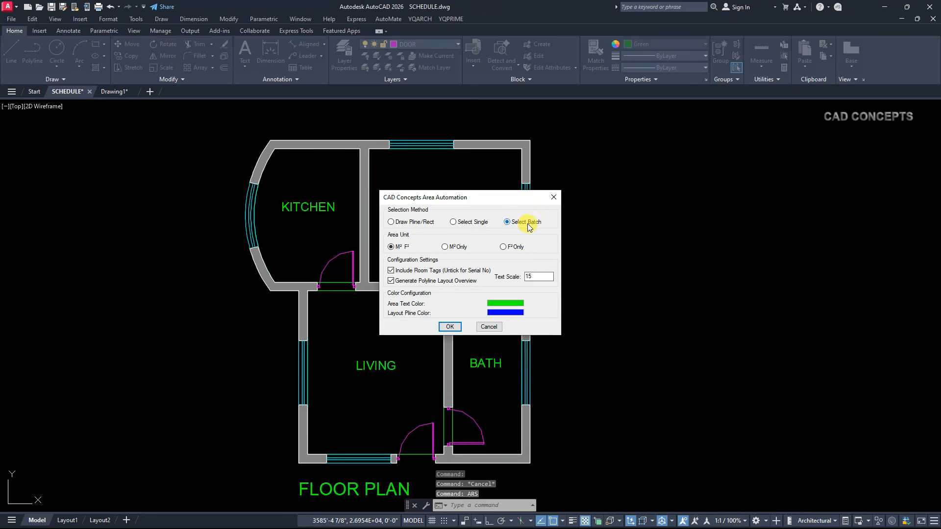
click(449, 326)
click(584, 133)
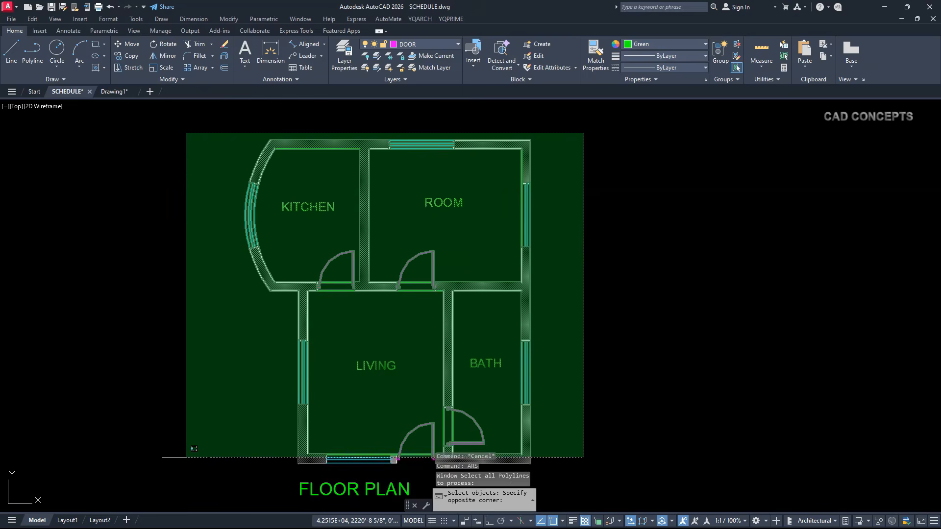
click(187, 457)
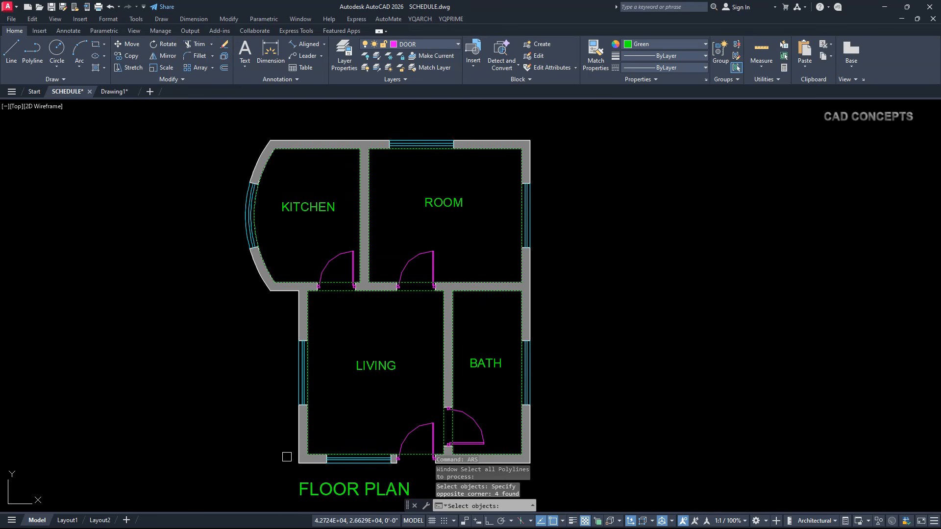
scroll(456, 266, up, 2)
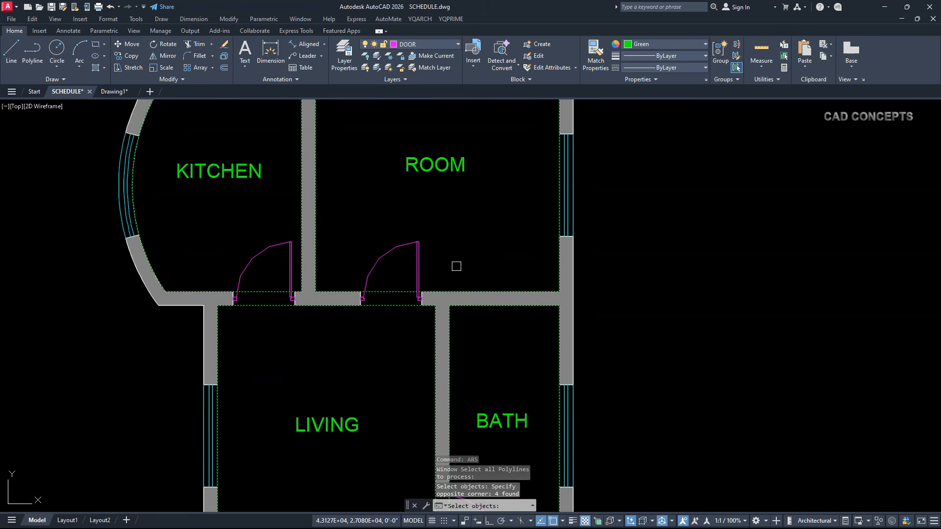
scroll(346, 215, down, 2)
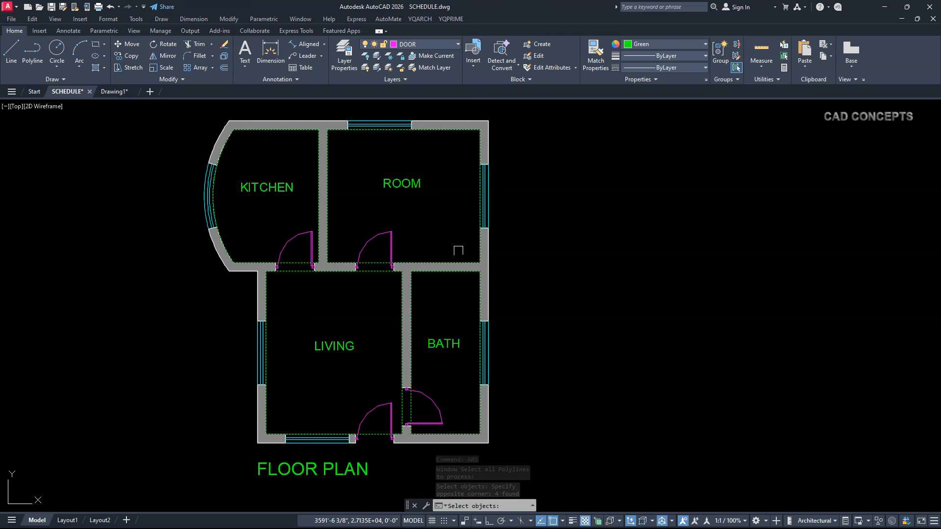
key(Return)
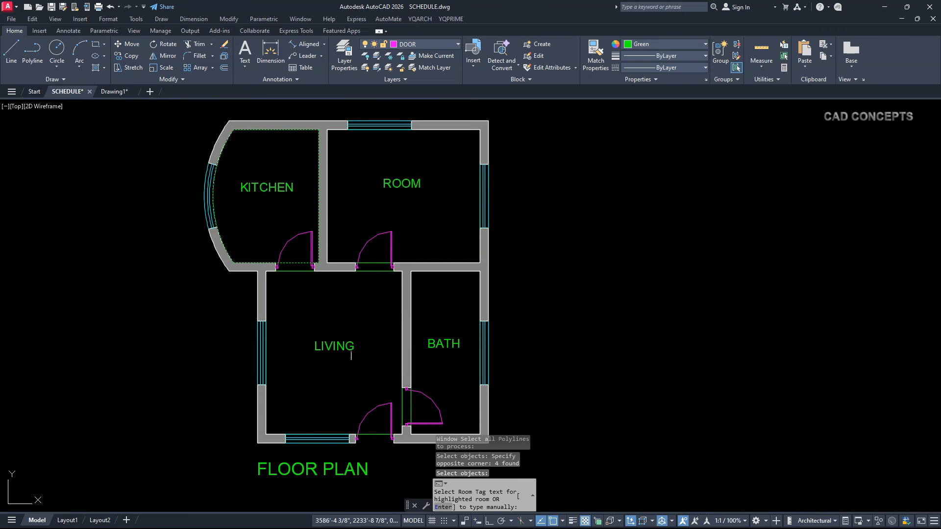
Pick the KITCHEN tag for the highlighted kitchen polyline and place its area text below the tag
scroll(227, 185, up, 2)
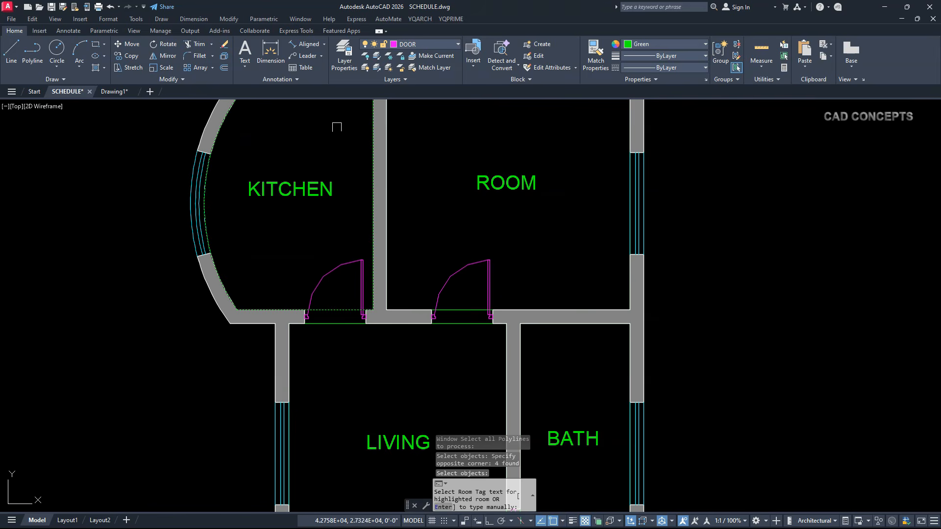
click(287, 193)
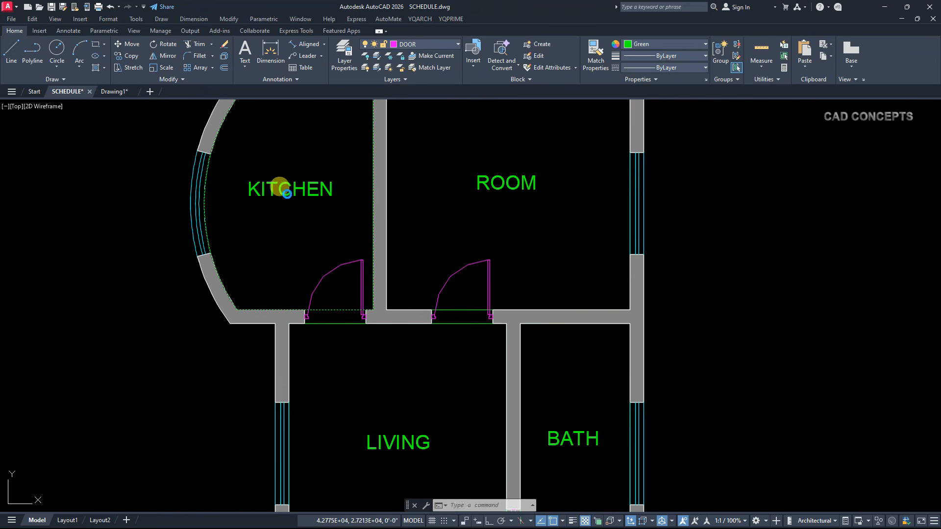
click(292, 224)
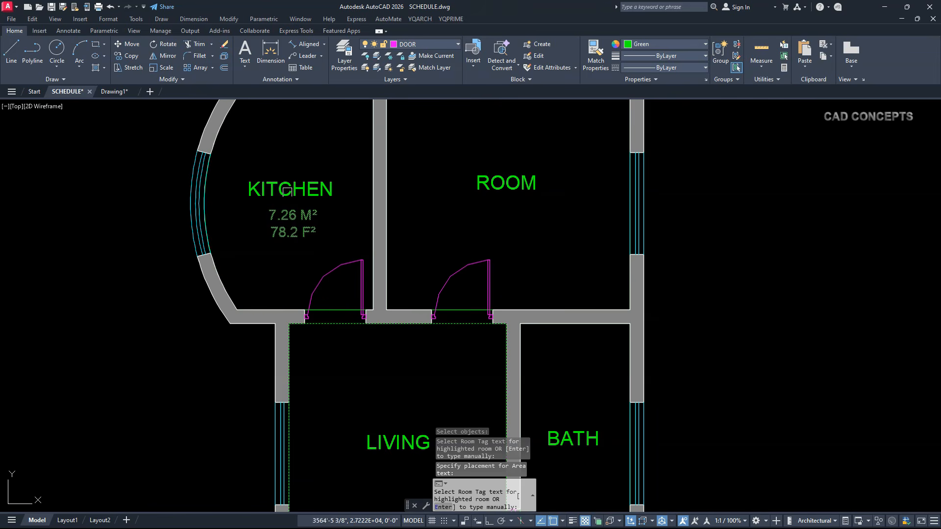
Pick the LIVING tag for the highlighted living room polyline and place its area text below the tag
scroll(294, 192, down, 2)
scroll(328, 345, up, 2)
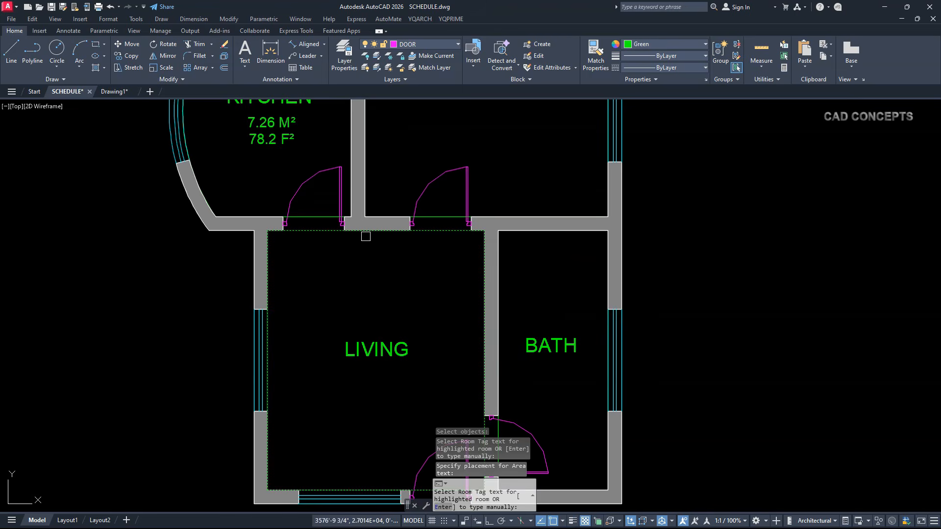
scroll(383, 267, down, 2)
click(353, 314)
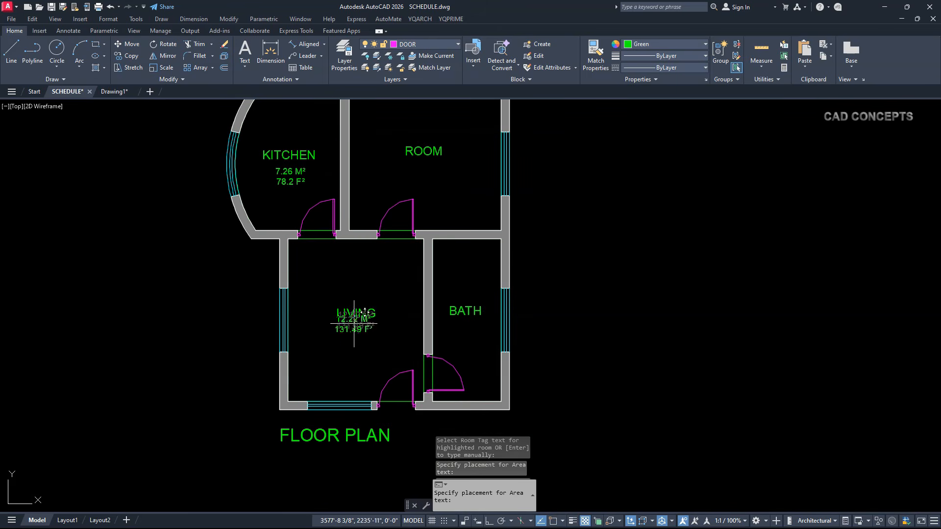
click(356, 334)
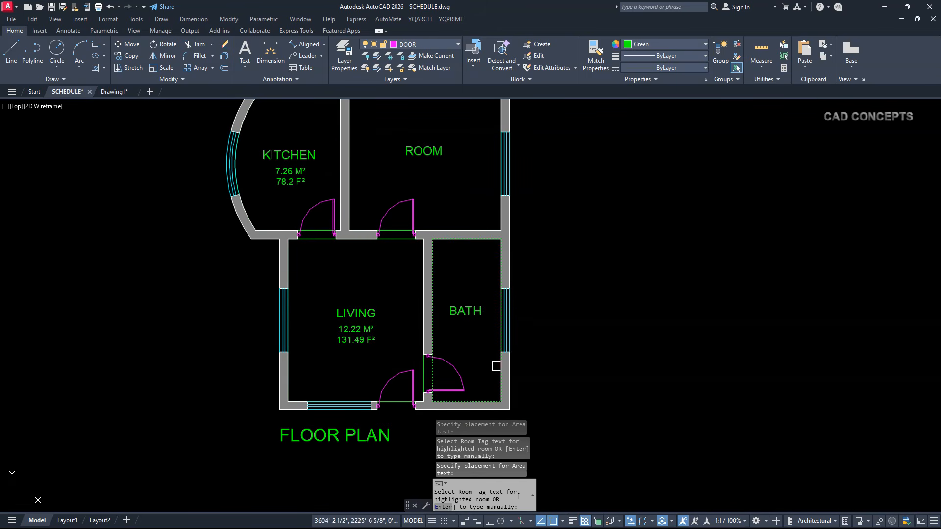
Pick the BATH tag for the highlighted bath polyline and place its area text below the tag
scroll(470, 338, up, 2)
click(458, 294)
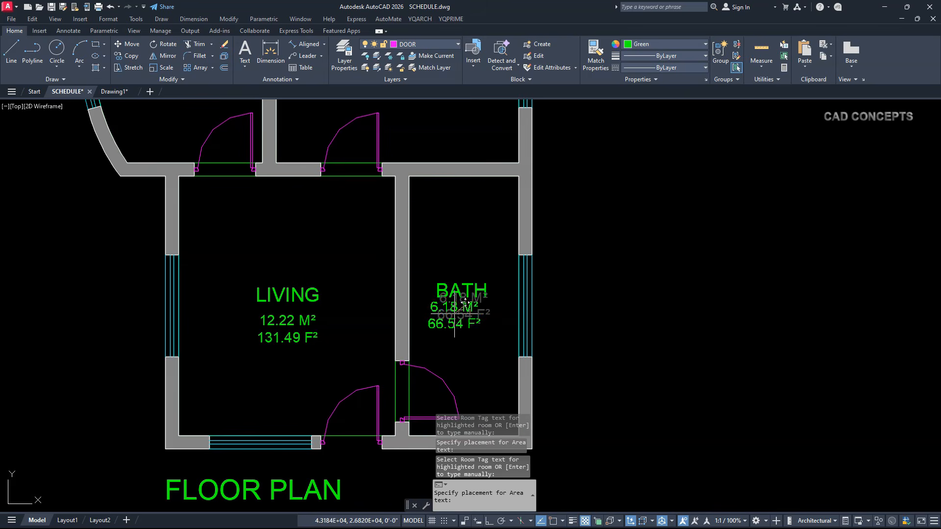
click(461, 316)
Pick the ROOM tag for the highlighted room polyline and place its area text below the tag
scroll(426, 325, down, 2)
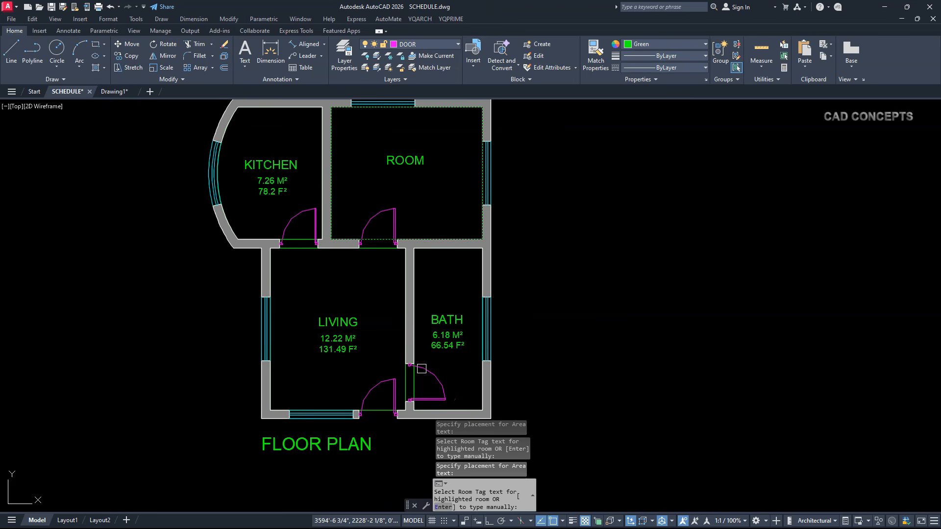
click(422, 162)
click(413, 145)
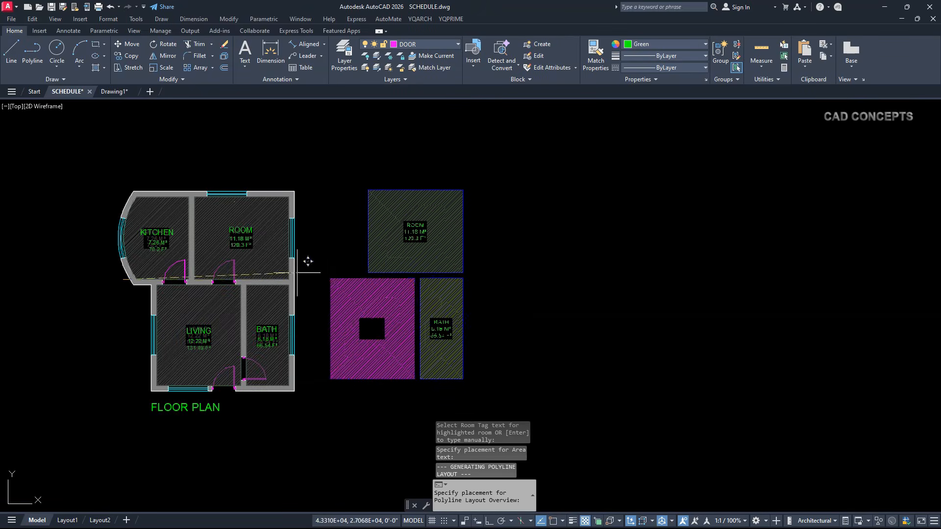
Place the polyline layout overview beside the floor plan and the area statement table beyond it
click(325, 280)
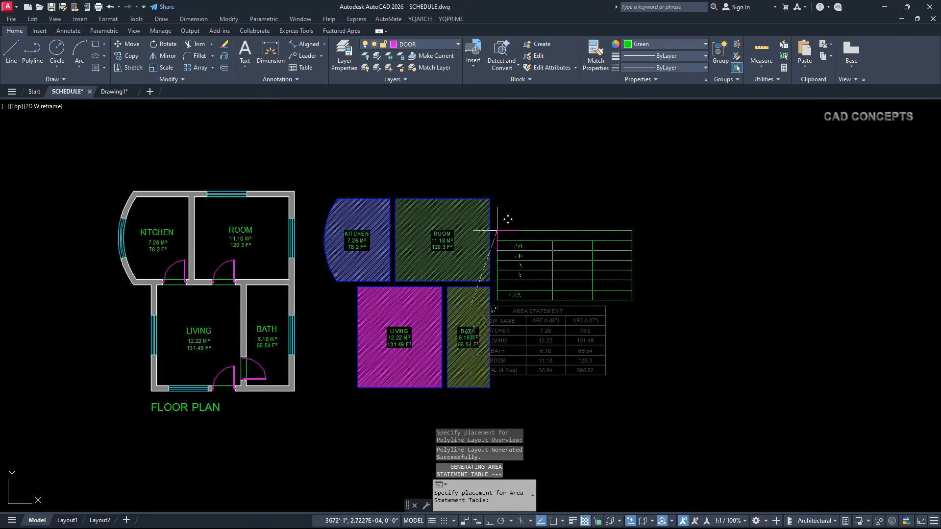
click(499, 224)
scroll(367, 284, up, 3)
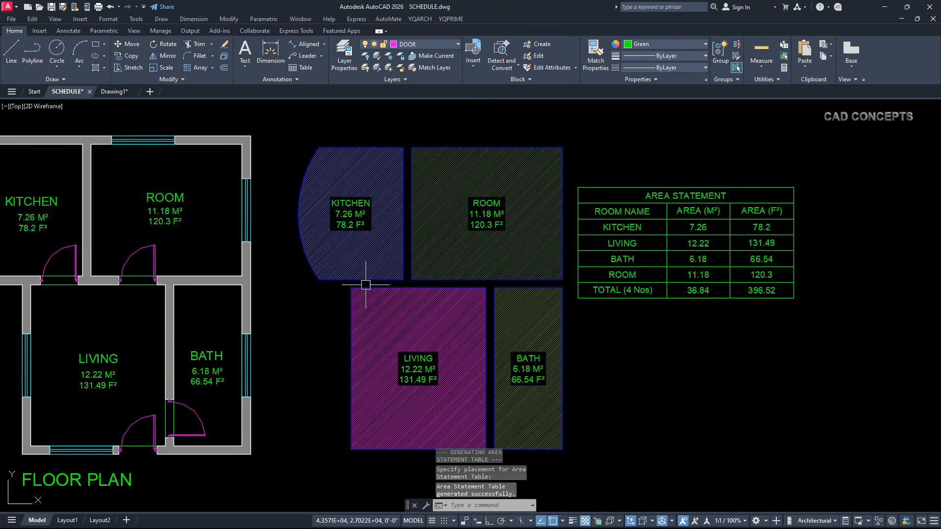
mouse_move(337, 290)
middle_down()
mouse_move(462, 292)
mouse_move(461, 300)
middle_up()
key(Escape)
key(Escape)
key(Escape)
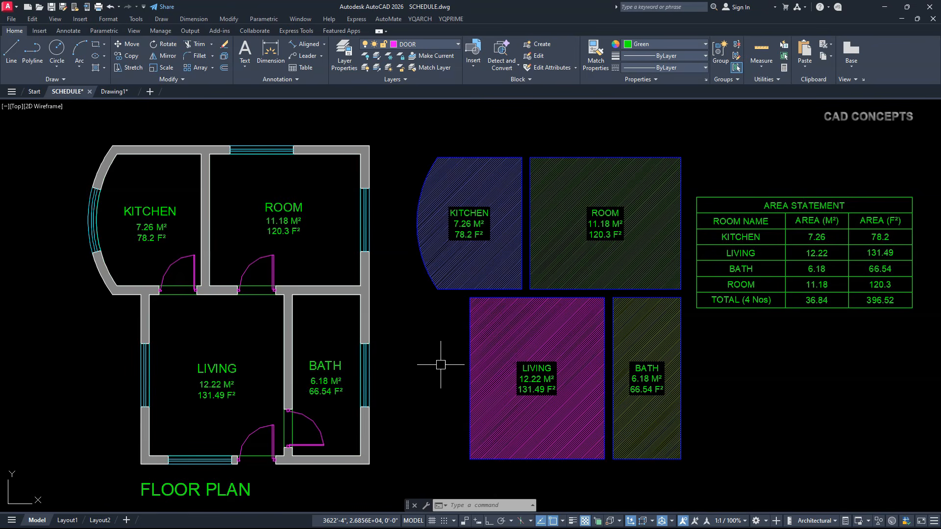
Run the ARS routine with the Select Batch method and Include Room Tags turned off to use serial numbers
text(ARS)
key(Return)
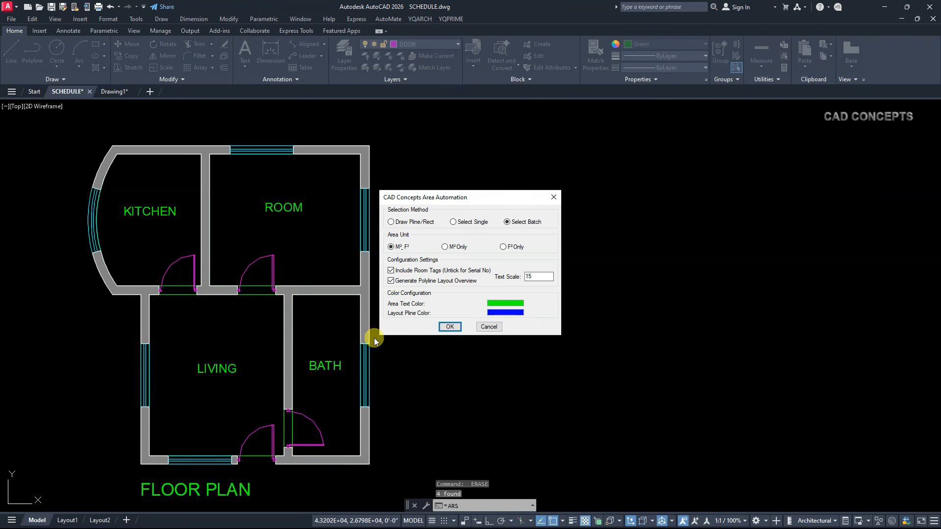
click(400, 273)
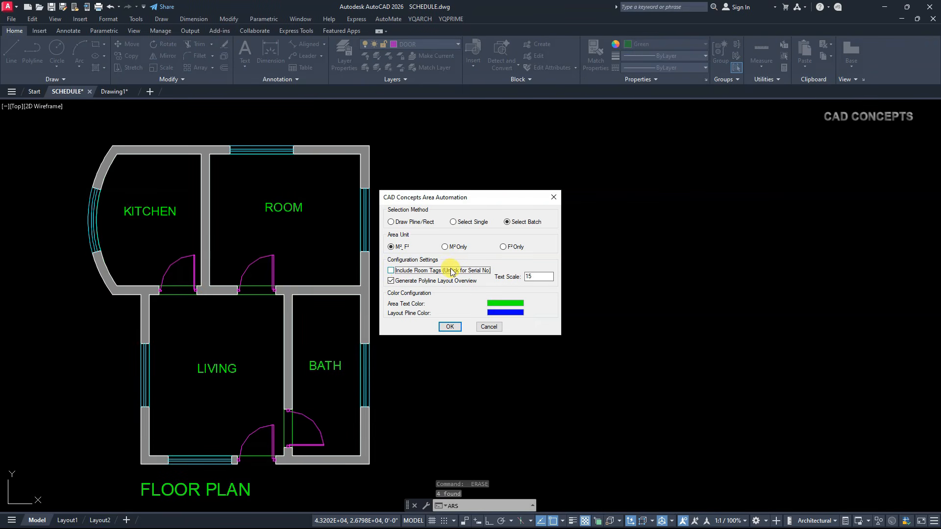
click(449, 327)
Window-select the whole floor plan so all four room polylines are processed, and finish the selection
middle_drag(458, 350, 586, 337)
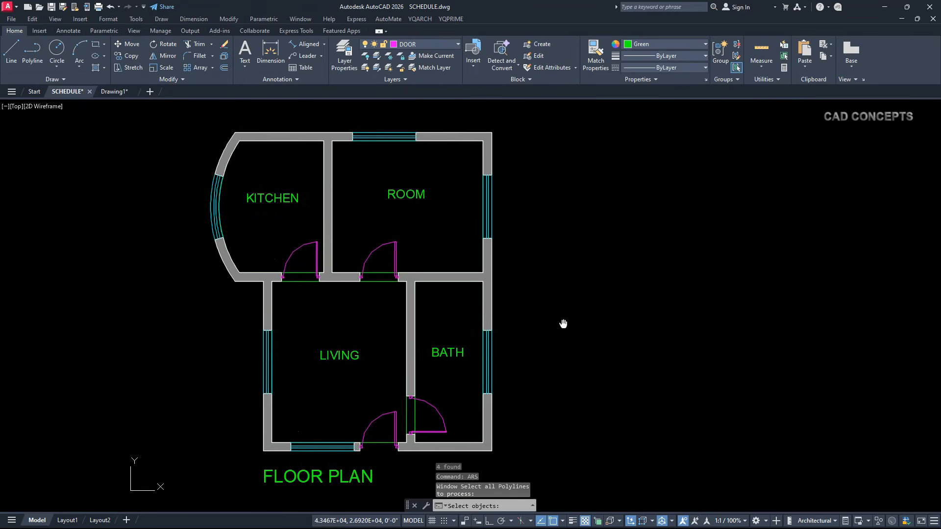
middle_drag(415, 218, 238, 210)
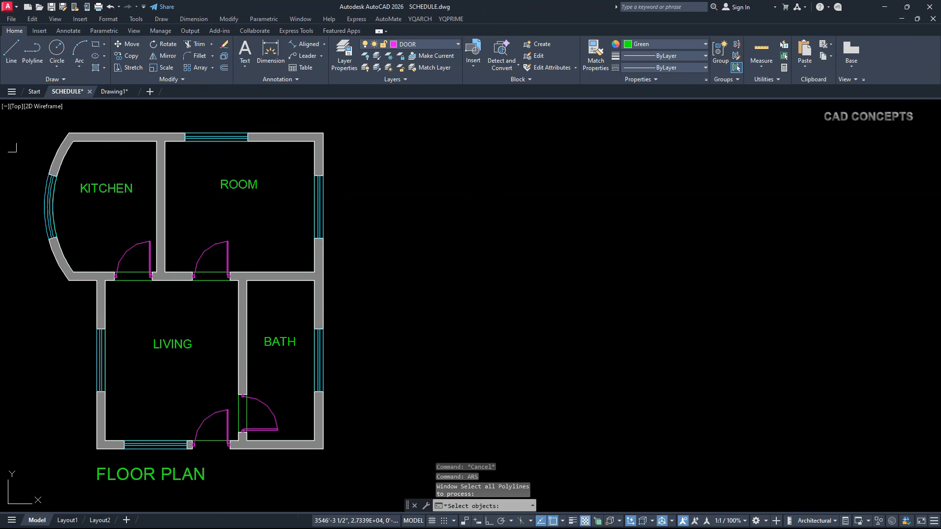
click(4, 123)
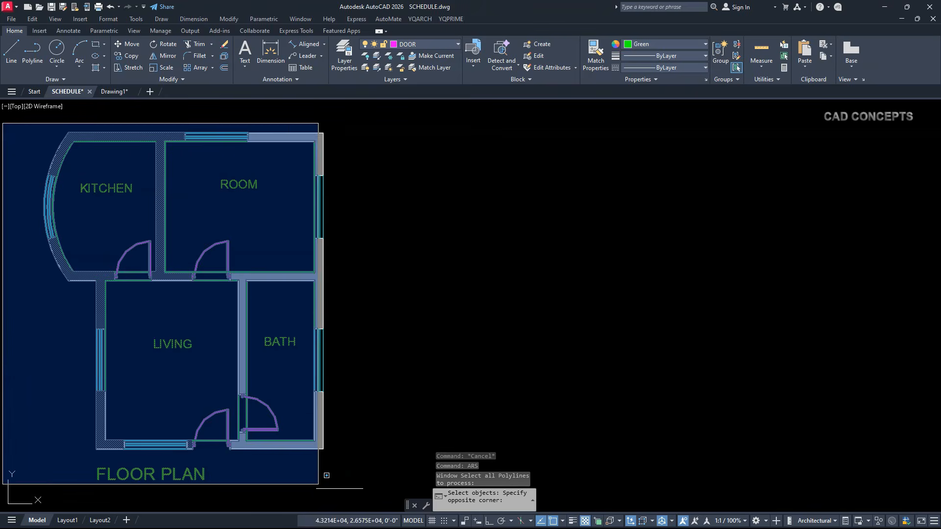
click(378, 493)
key(Return)
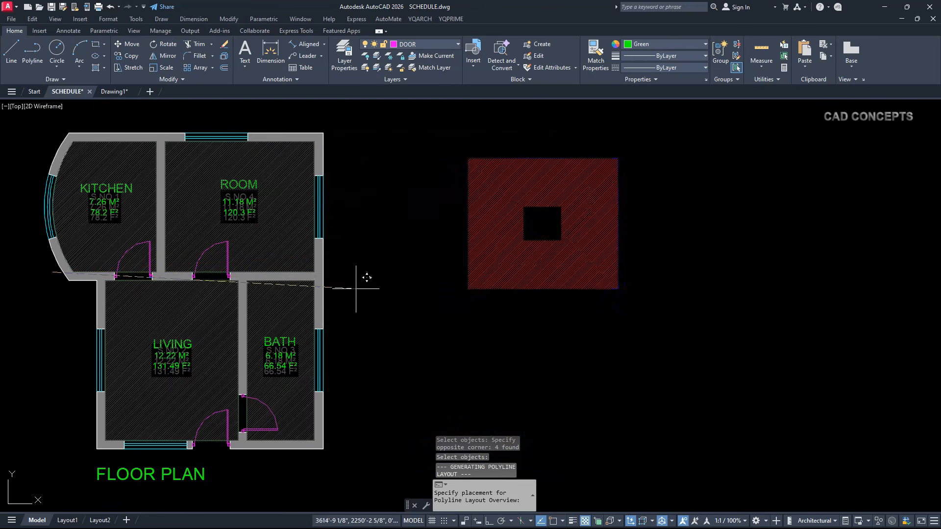
Place the serial-numbered layout overview beside the floor plan and its area statement table to the right of the overview
click(349, 271)
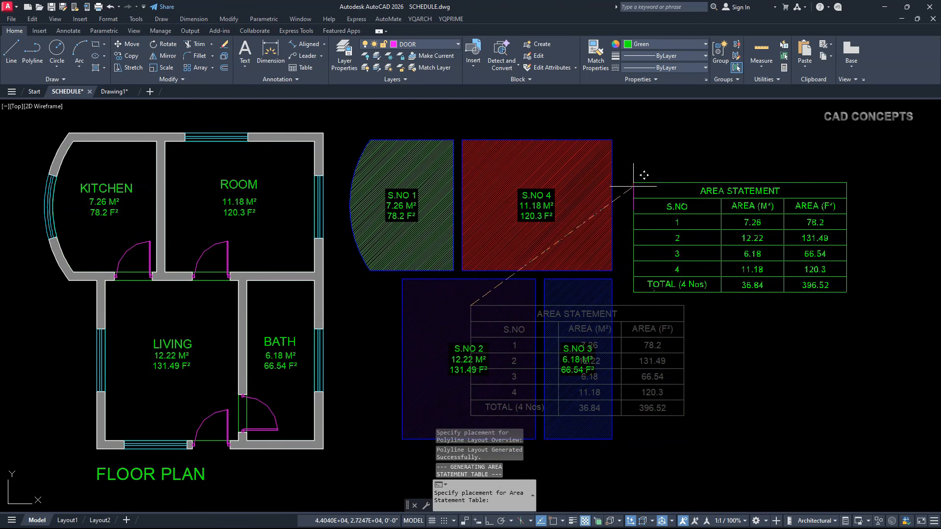
click(633, 182)
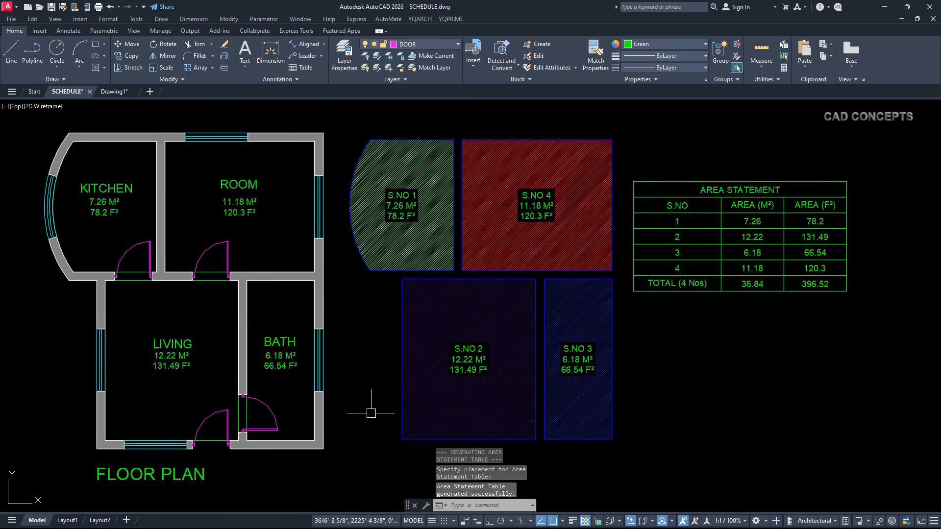
click(661, 229)
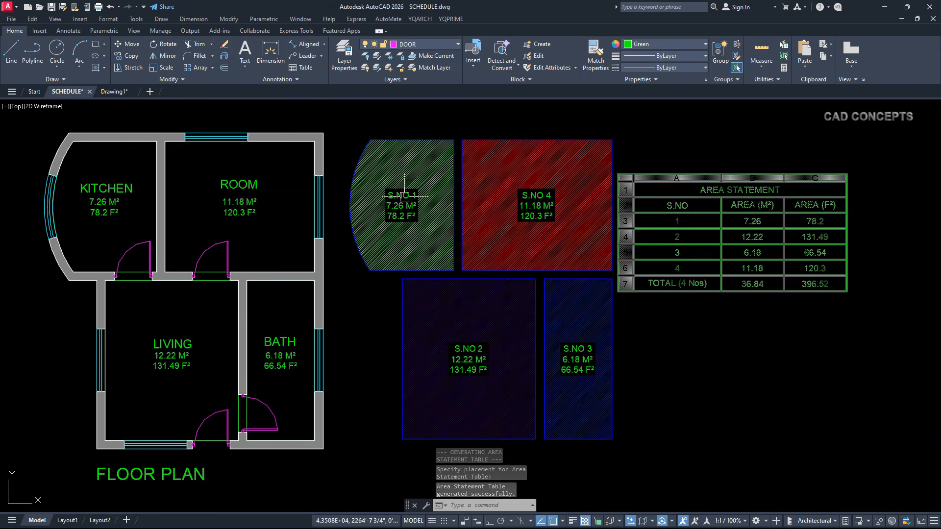
key(Escape)
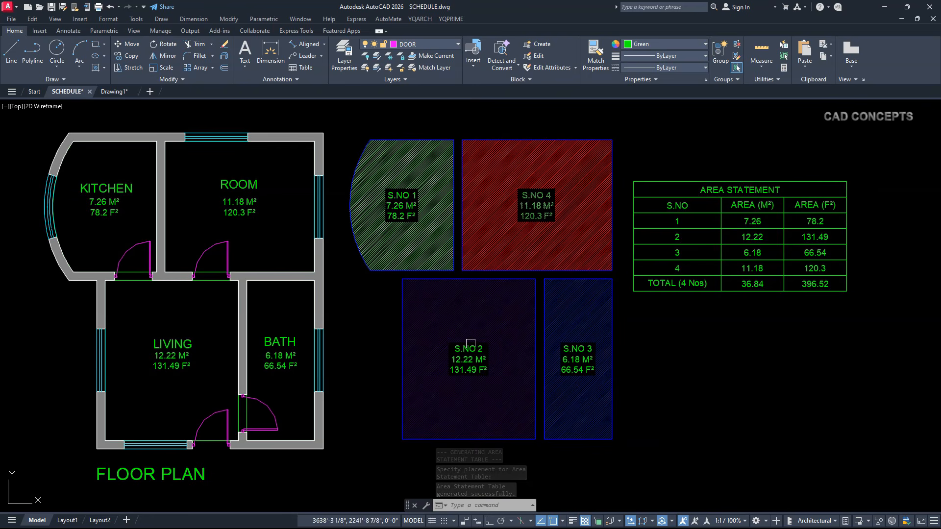
Erase the layout overview, the area statement table and the four rooms' area texts, keeping the room tags
click(568, 345)
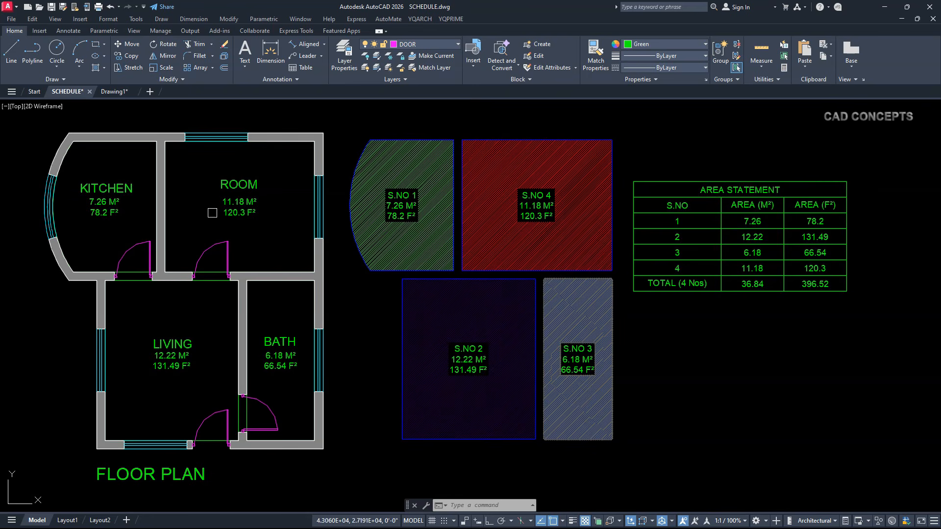
click(377, 221)
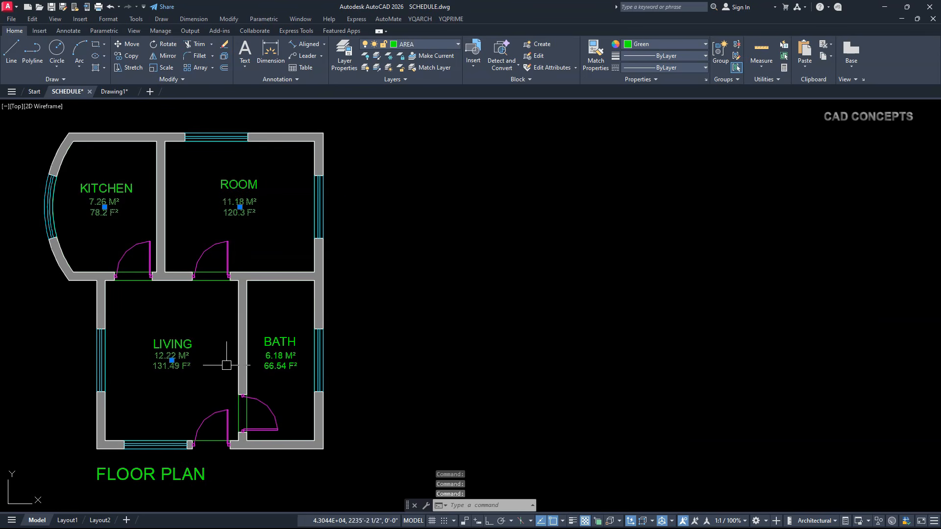
click(272, 364)
key(Delete)
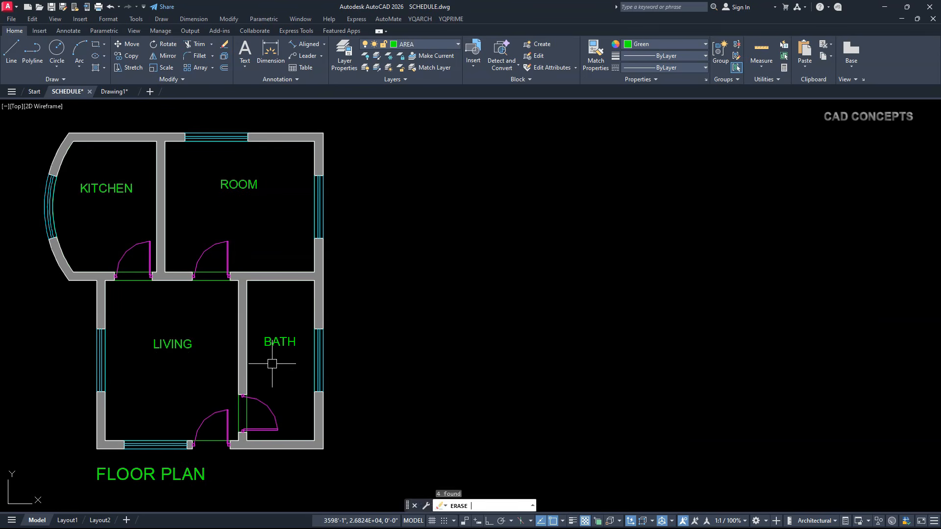
Run the ARS routine with the Select Single method, select the ROOM boundary polyline, and place its area text below the ROOM tag
text(AR)
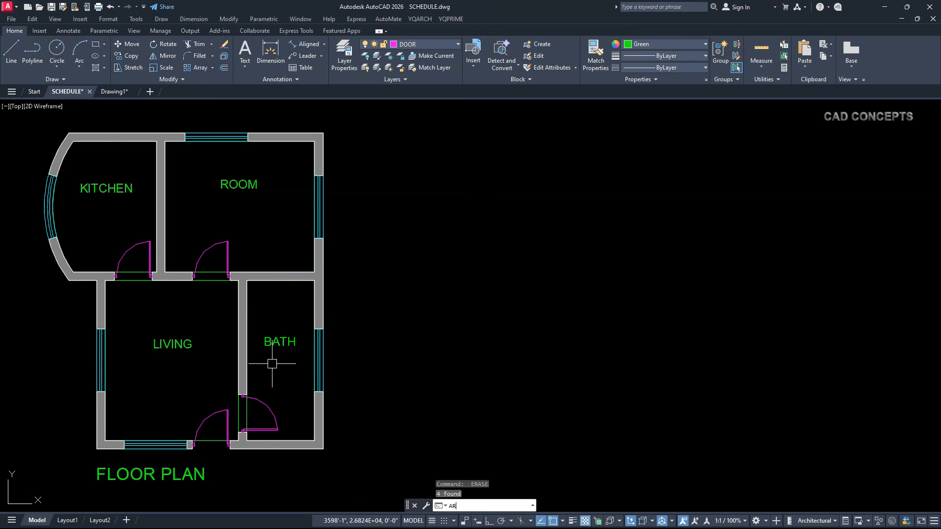
text(S)
key(Return)
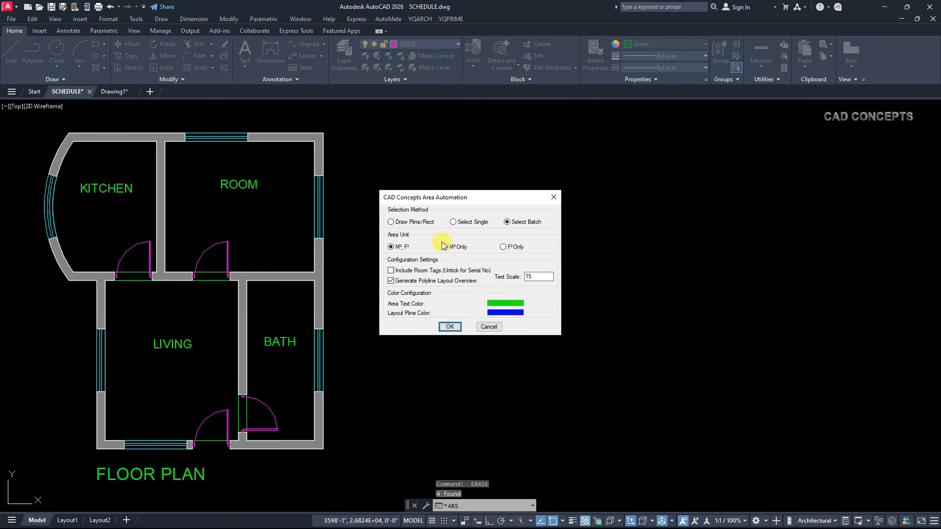
click(453, 224)
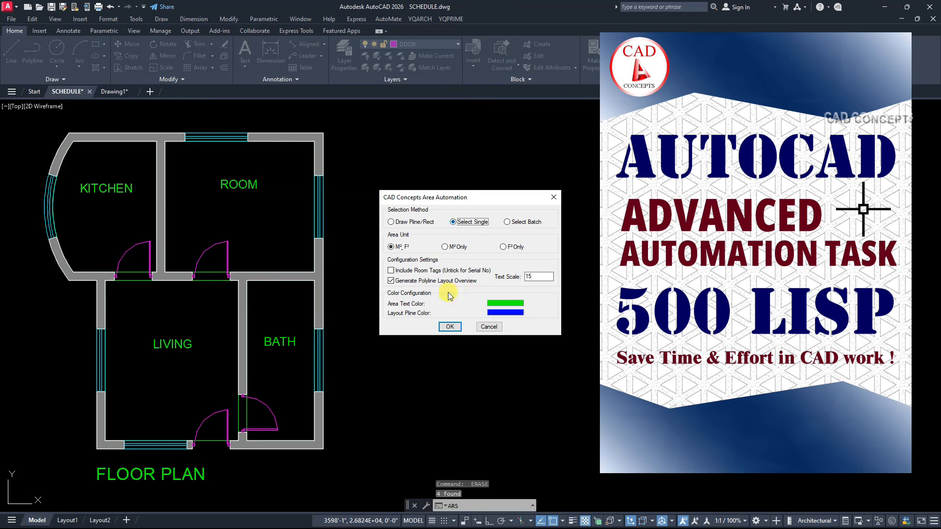
click(450, 327)
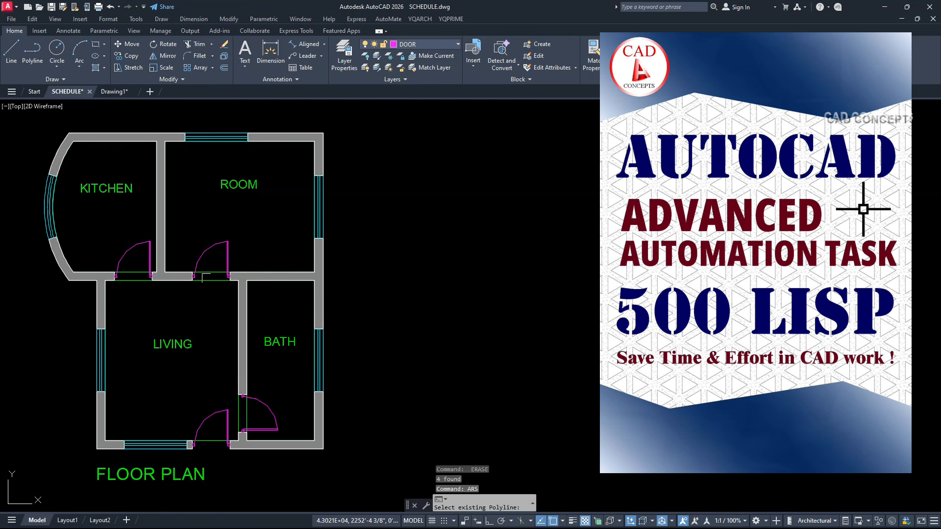
click(206, 274)
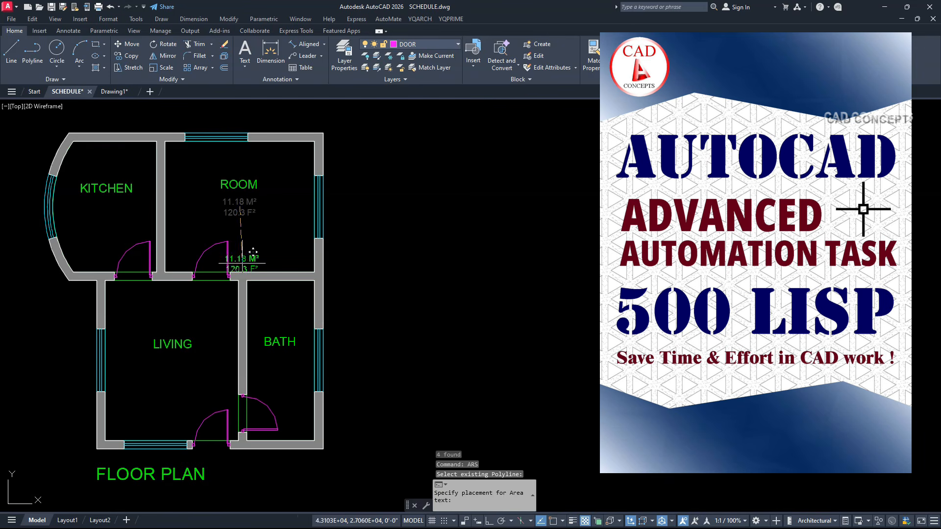
click(238, 206)
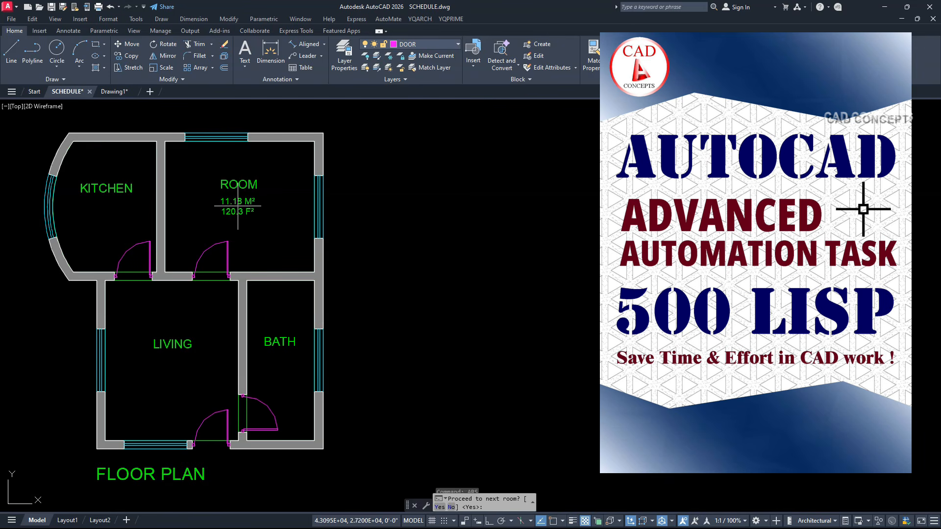